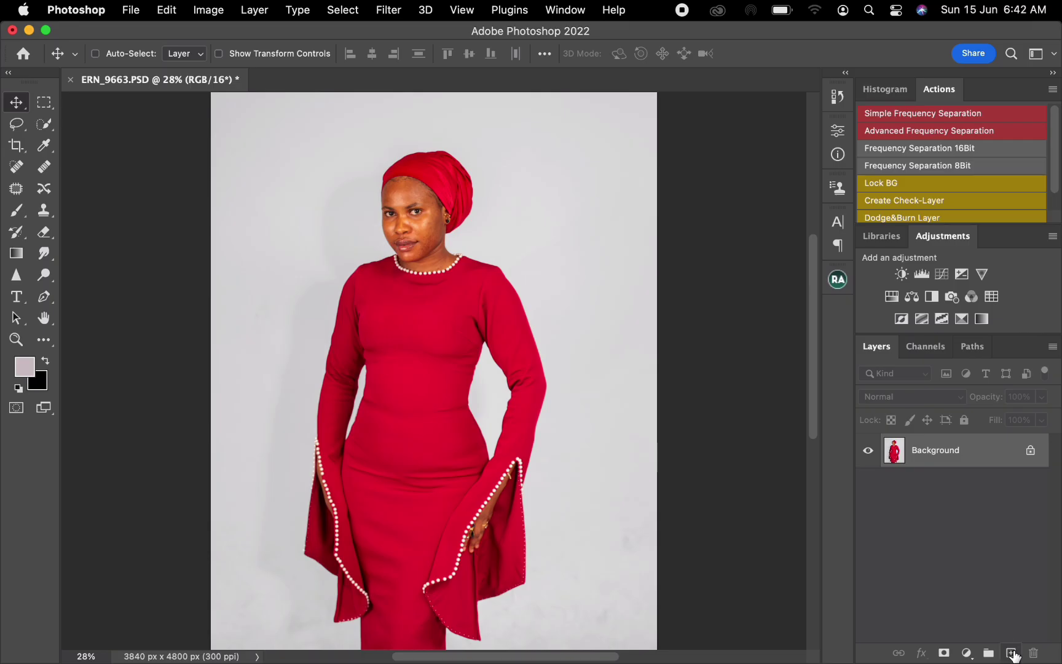
- Make two duplicates of the Background layer
{"action": "left_click_drag", "start_coordinate": [982, 462], "coordinate": [1011, 647]}
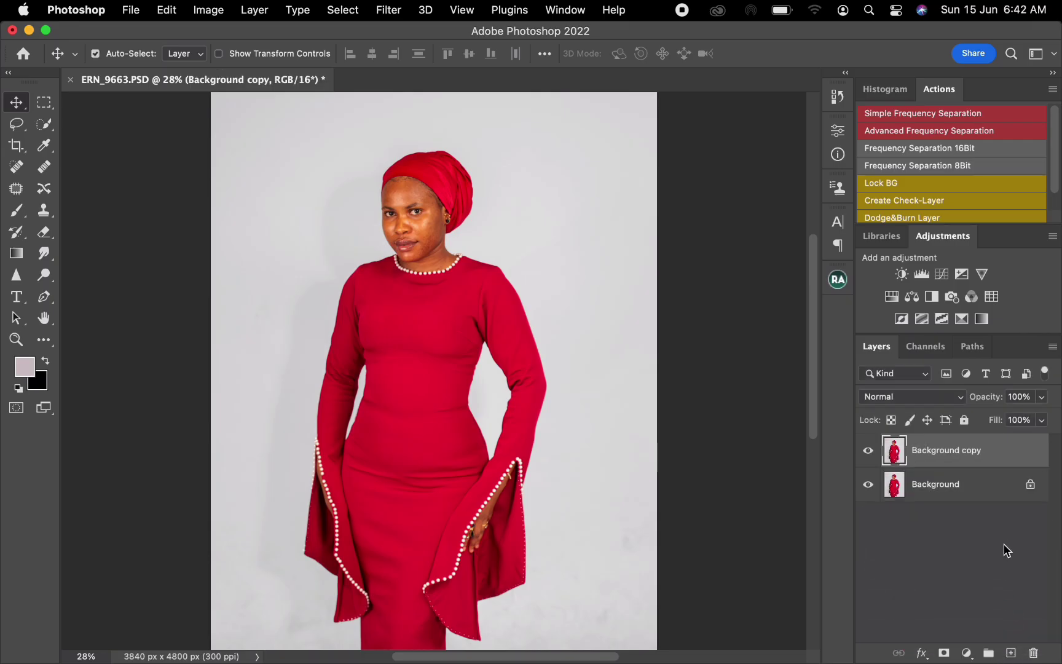
{"action": "key", "text": "super+z"}
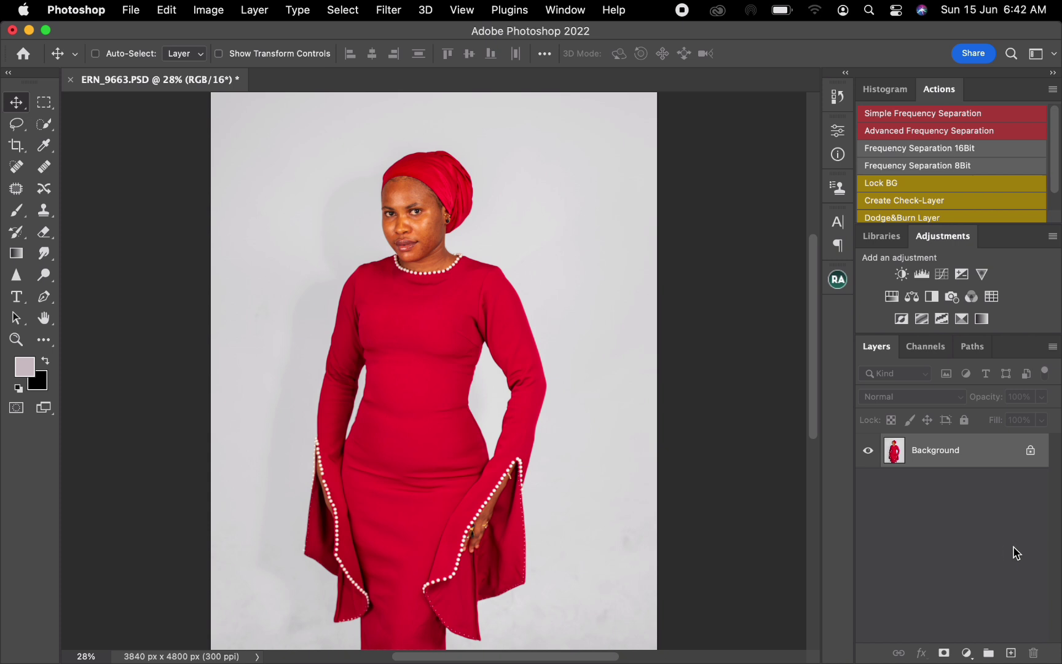
{"action": "key", "text": "super+j"}
{"action": "key", "text": "super+j"}
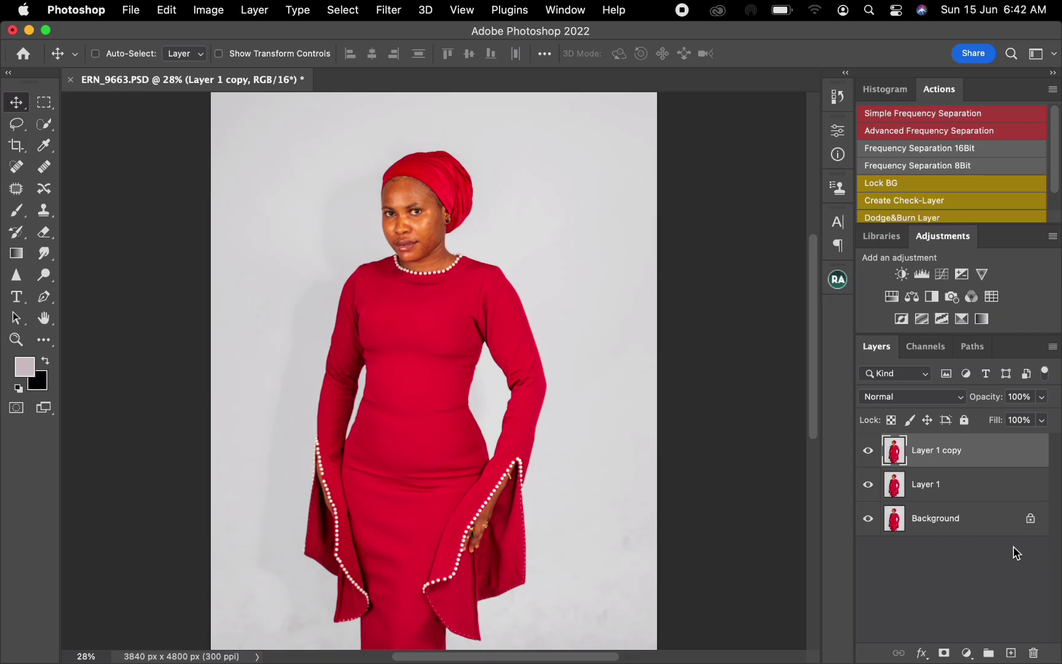
- Rename the uppermost layer copy to 1 and the copy beneath it to 2
{"action": "left_click", "coordinate": [933, 455]}
{"action": "double_click", "coordinate": [933, 455]}
{"action": "type", "text": "1"}
{"action": "key", "text": "Return"}
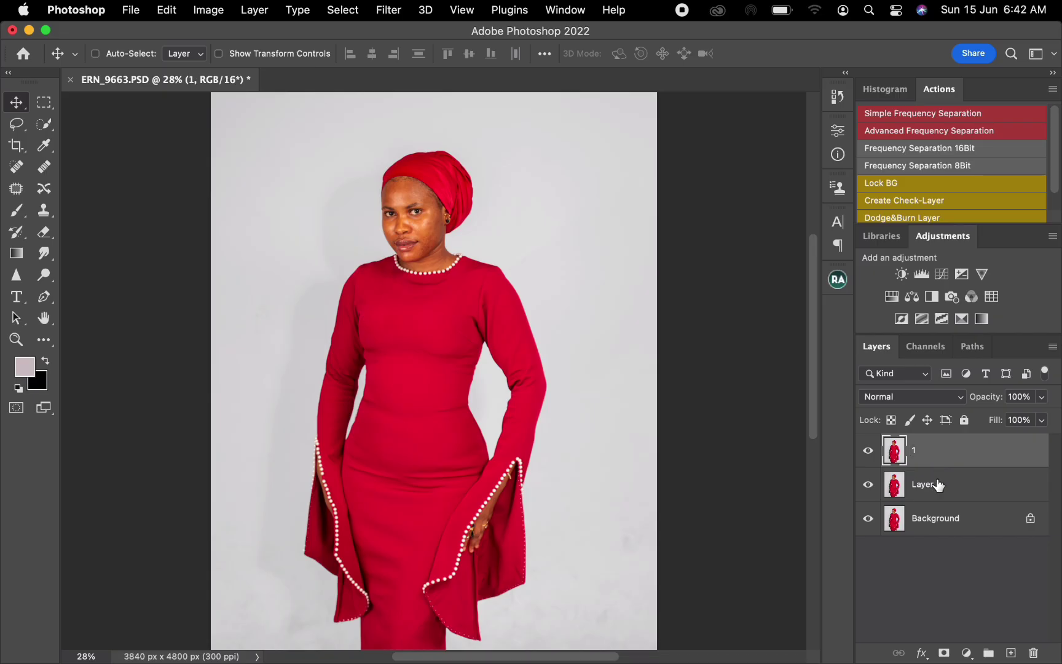
{"action": "double_click", "coordinate": [930, 488]}
{"action": "type", "text": "2"}
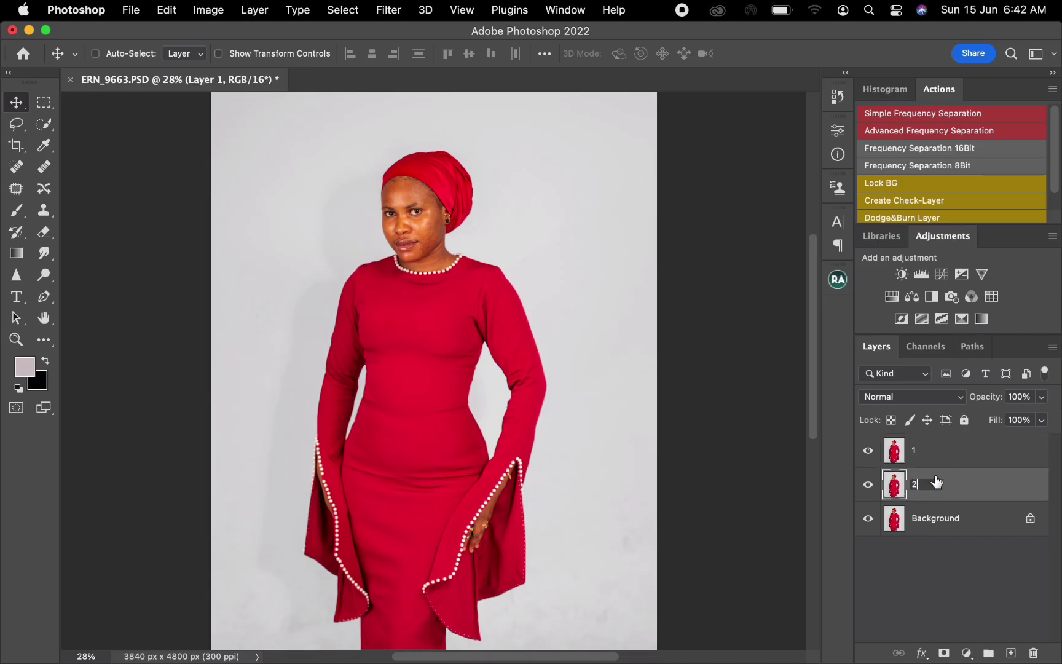
{"action": "key", "text": "Return"}
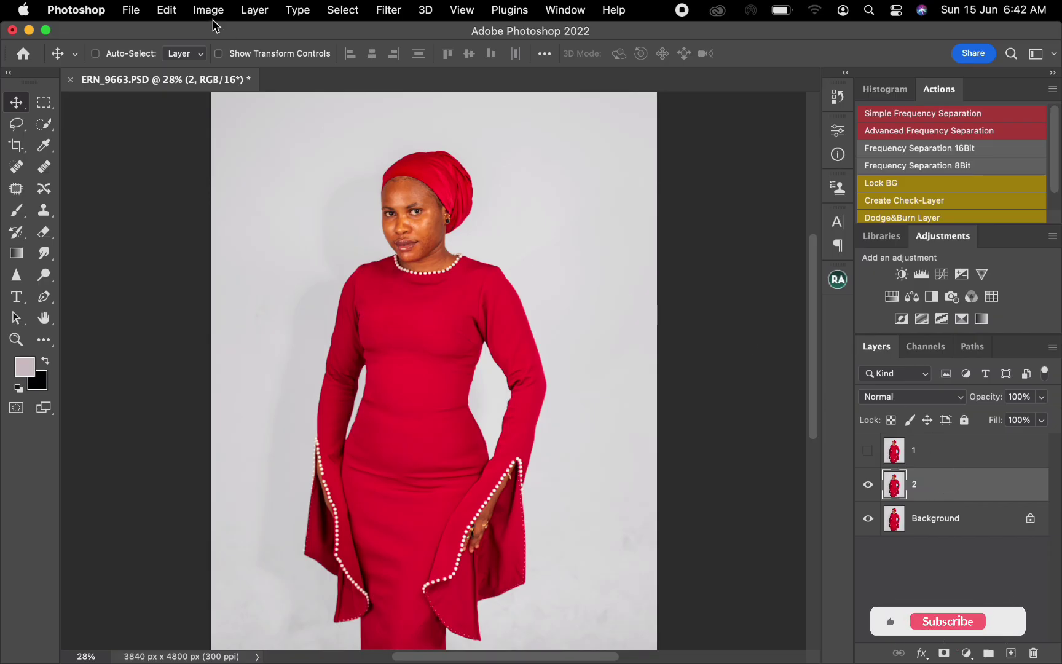
- With layer 1 hidden, apply a Gaussian Blur with a 3.8-pixel radius to layer 2, previewing the effect on the face
{"action": "left_click", "coordinate": [387, 11]}
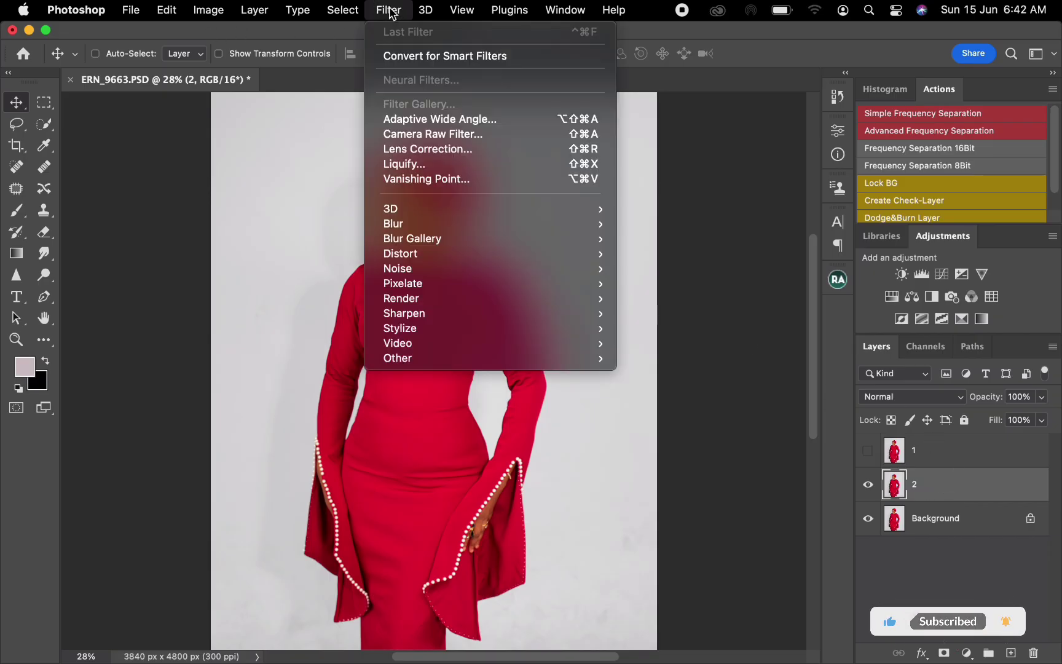
{"action": "mouse_move", "coordinate": [410, 226]}
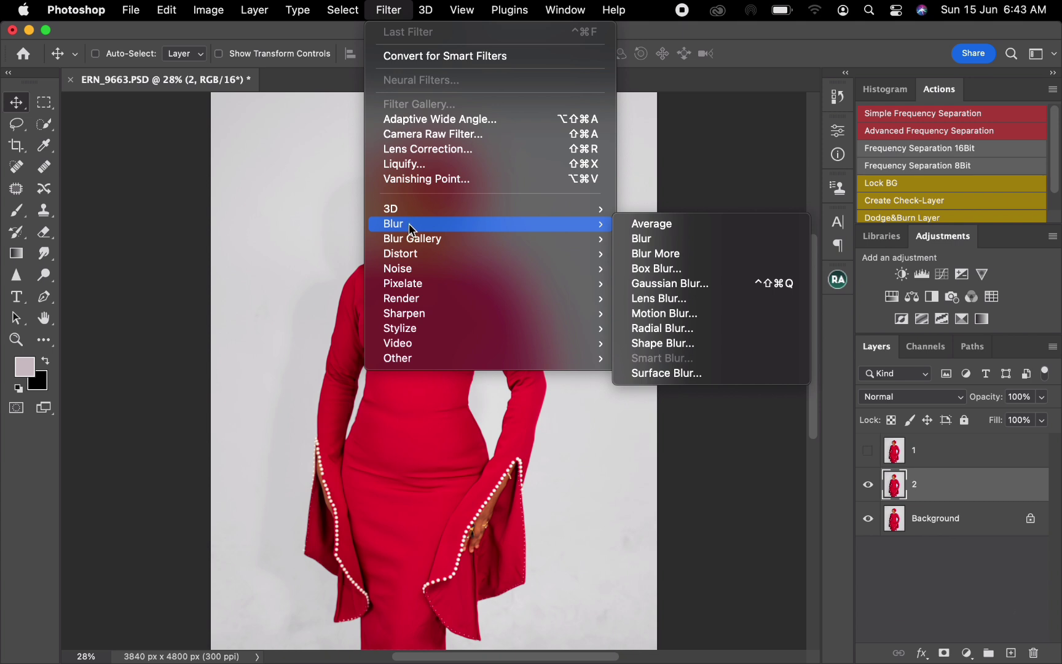
{"action": "left_click", "coordinate": [706, 289]}
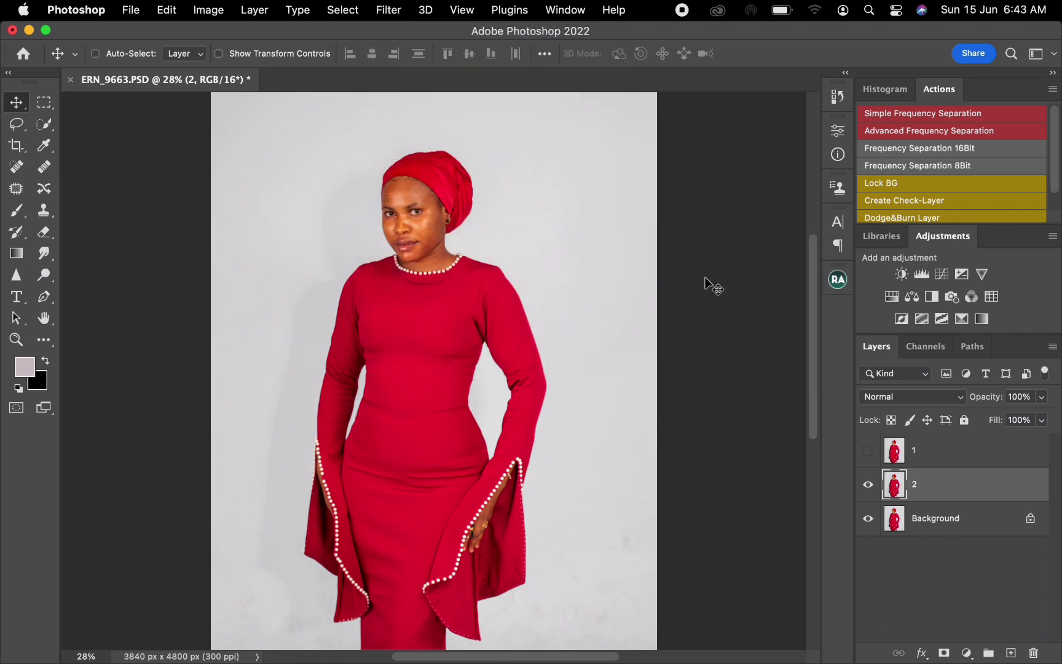
{"action": "left_click_drag", "start_coordinate": [483, 210], "coordinate": [651, 181]}
{"action": "left_click_drag", "start_coordinate": [578, 435], "coordinate": [508, 444]}
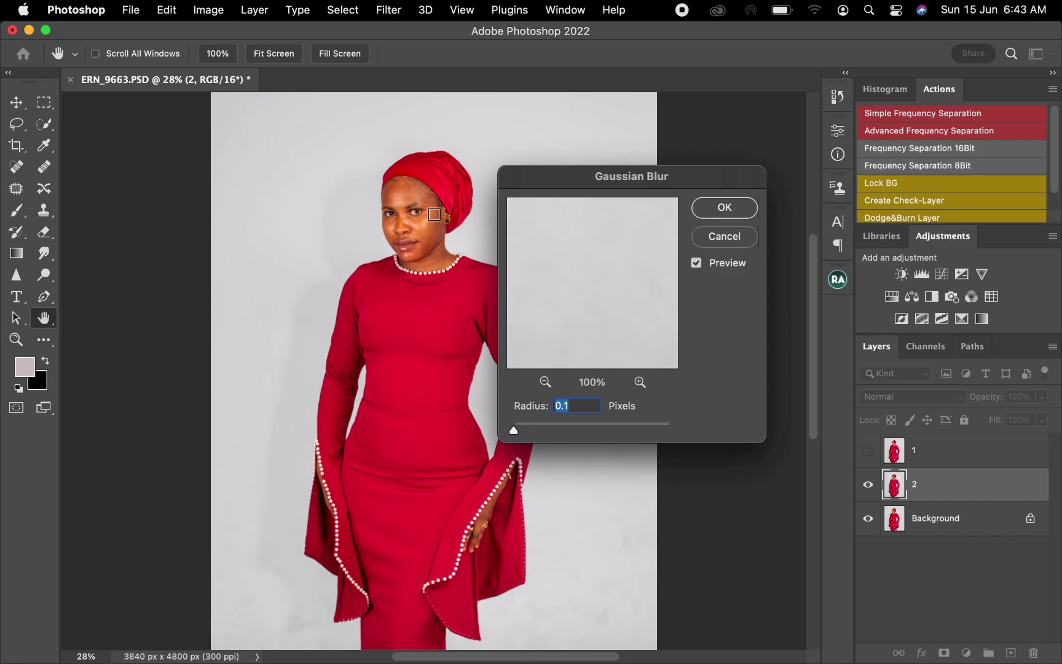
{"action": "left_click", "coordinate": [425, 228]}
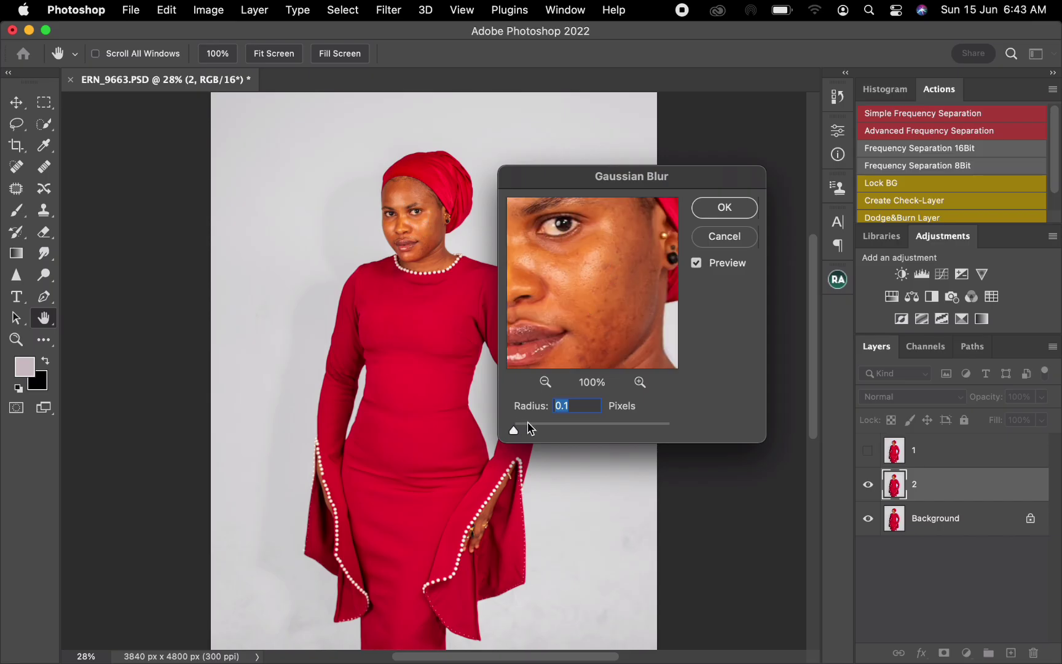
{"action": "left_click_drag", "start_coordinate": [517, 432], "coordinate": [545, 434]}
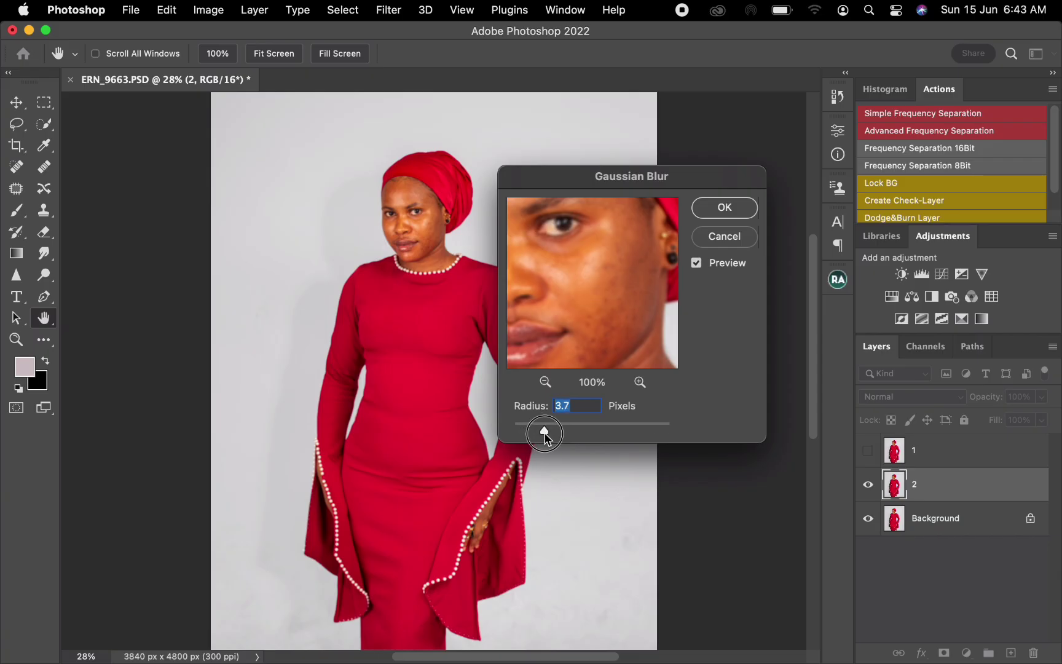
{"action": "left_click_drag", "start_coordinate": [607, 306], "coordinate": [602, 315]}
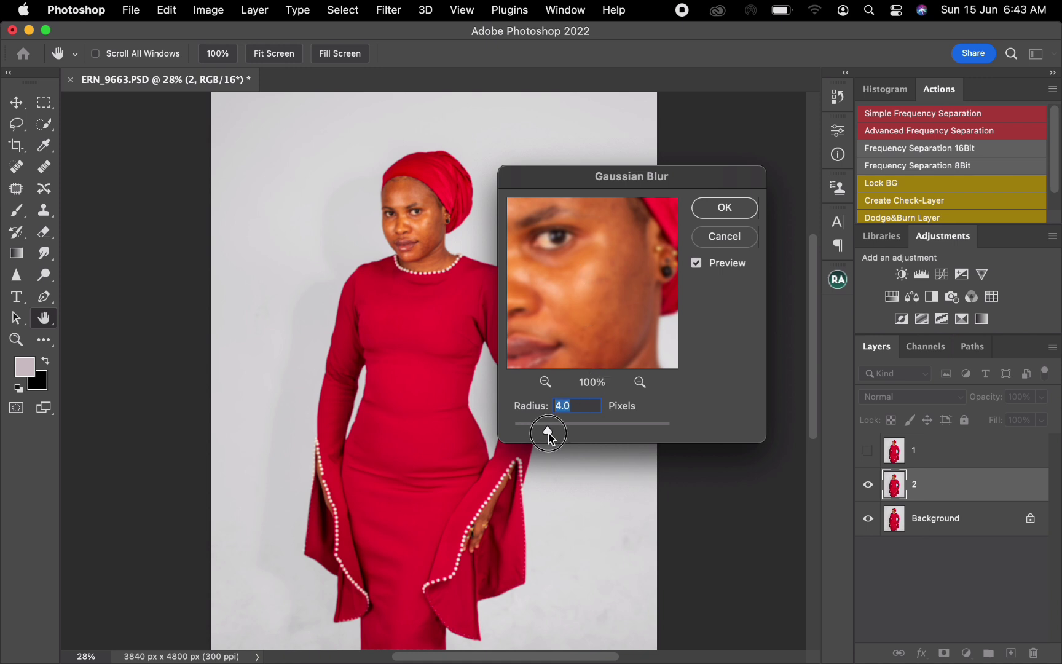
{"action": "left_click_drag", "start_coordinate": [548, 434], "coordinate": [546, 435]}
{"action": "left_click_drag", "start_coordinate": [593, 303], "coordinate": [605, 312]}
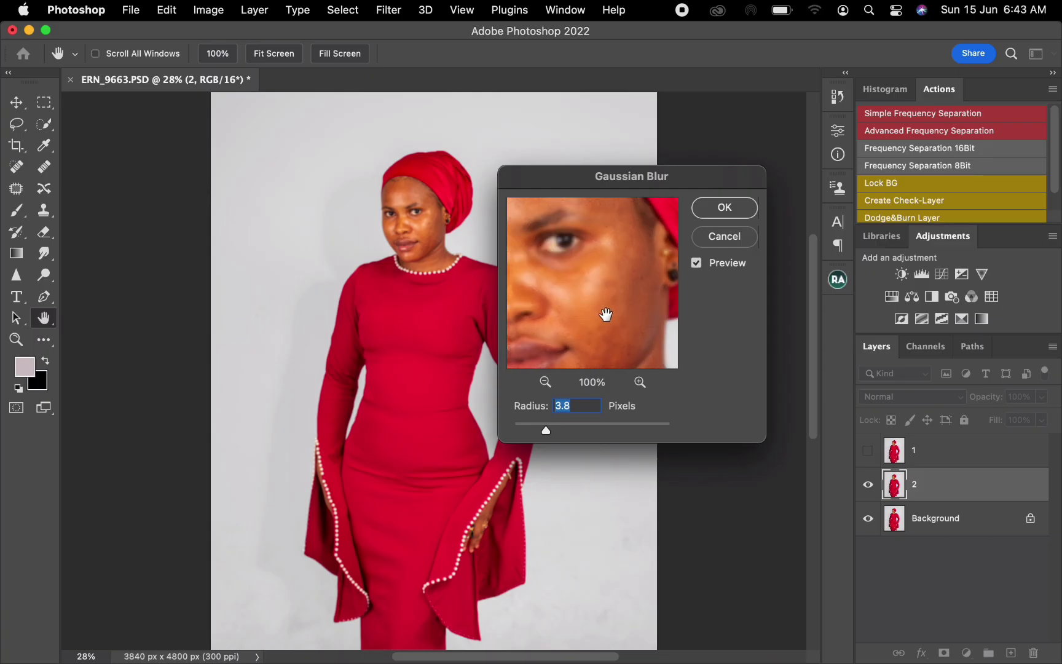
{"action": "left_click", "coordinate": [726, 213]}
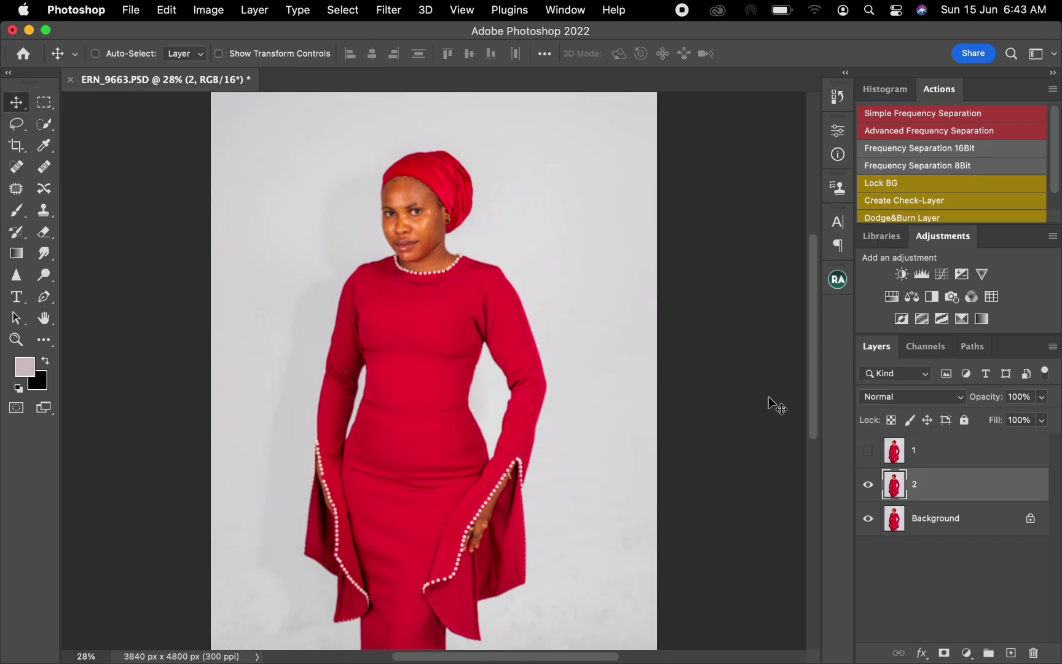
- Show layer 1 and use Apply Image on it with layer 2 as source, Subtract blending, scale 2 and offset 128
{"action": "left_click", "coordinate": [940, 452]}
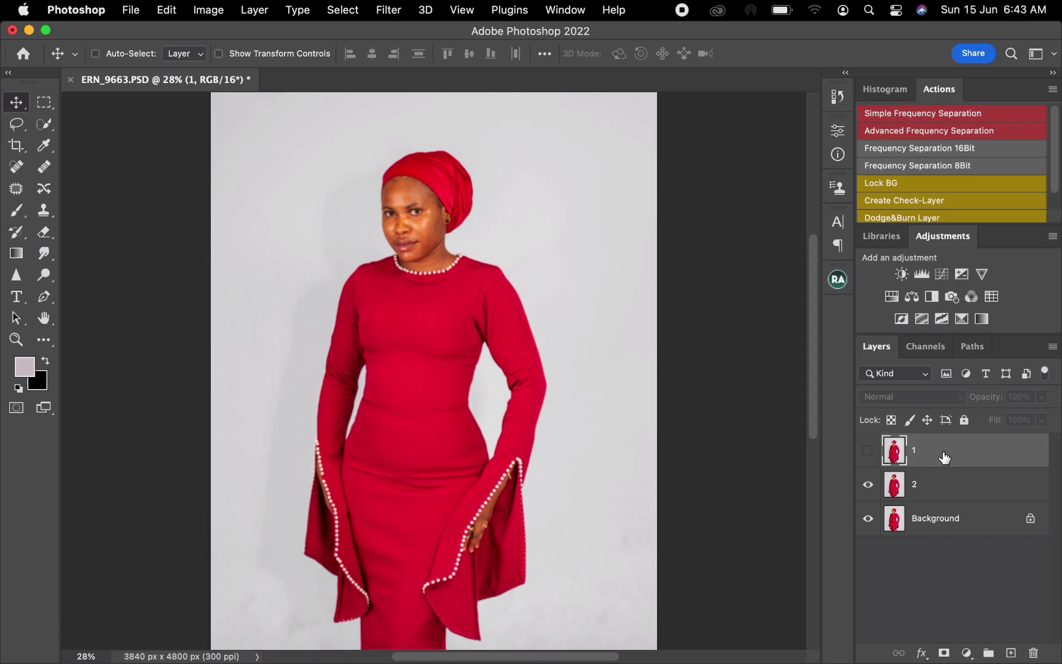
{"action": "left_click", "coordinate": [869, 452]}
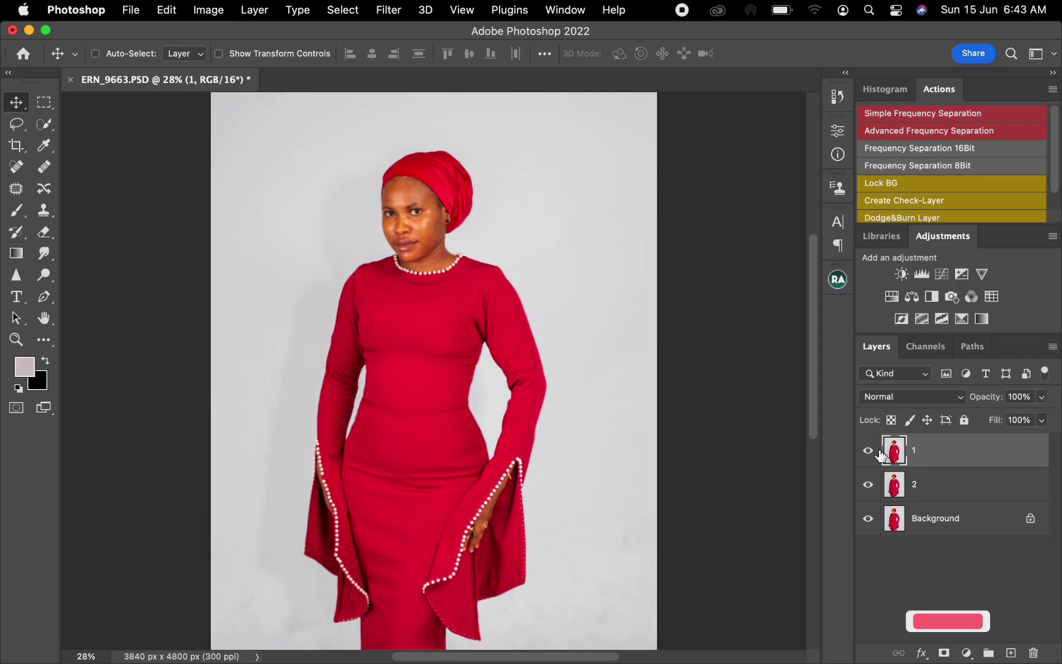
{"action": "left_click", "coordinate": [213, 13]}
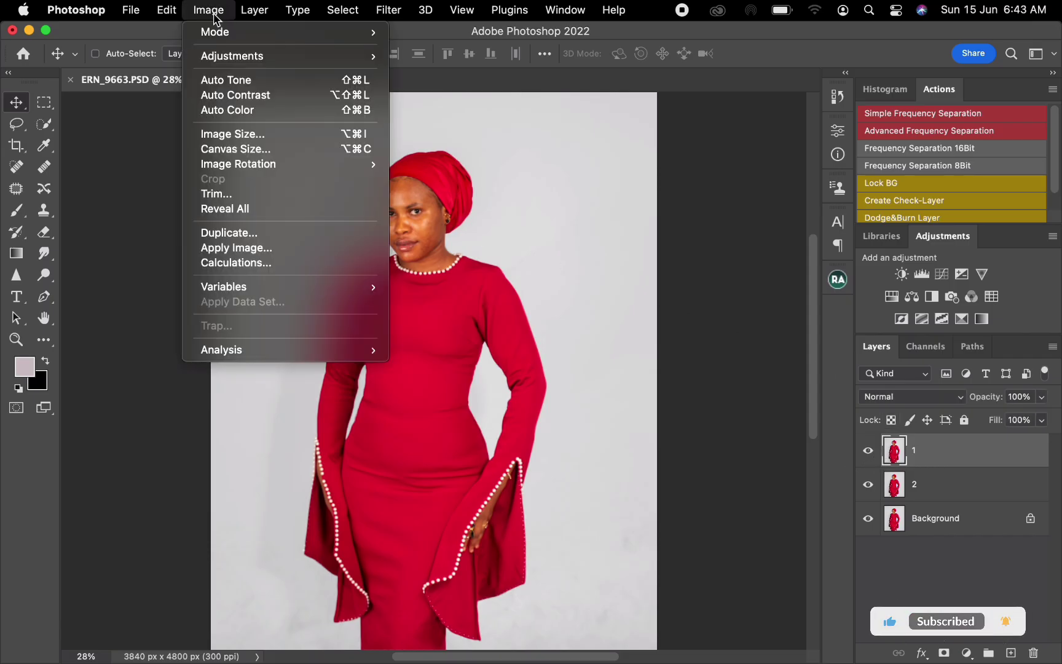
{"action": "left_click", "coordinate": [233, 249]}
{"action": "mouse_move", "coordinate": [394, 228]}
{"action": "left_mouse_down"}
{"action": "mouse_move", "coordinate": [437, 209]}
{"action": "mouse_move", "coordinate": [409, 174]}
{"action": "mouse_move", "coordinate": [408, 219]}
{"action": "left_mouse_up"}
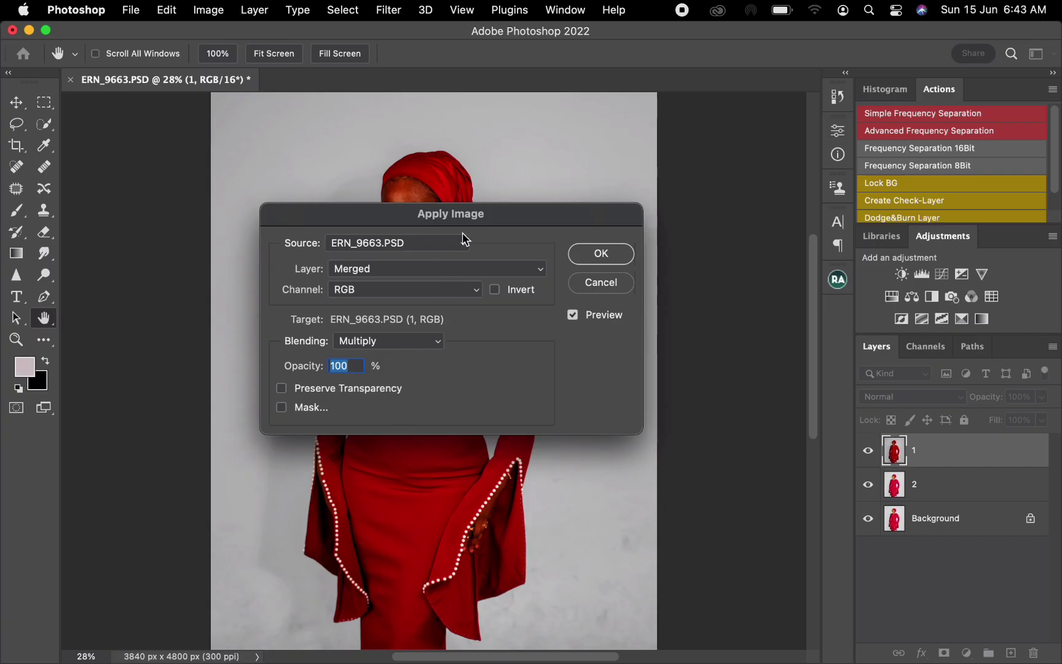
{"action": "left_click", "coordinate": [440, 277]}
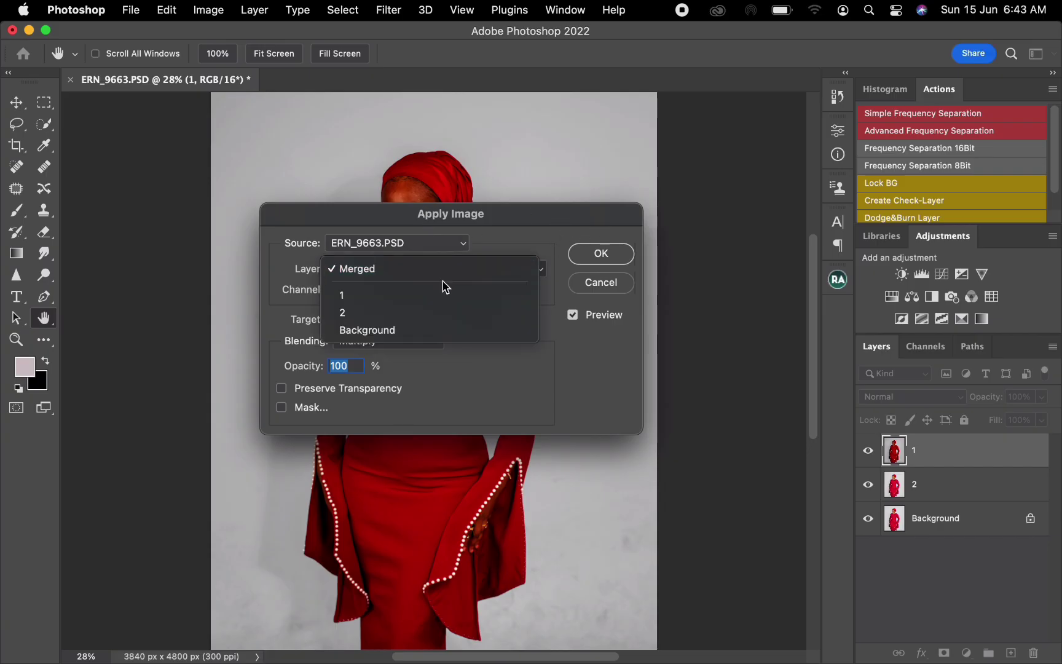
{"action": "left_click", "coordinate": [411, 310]}
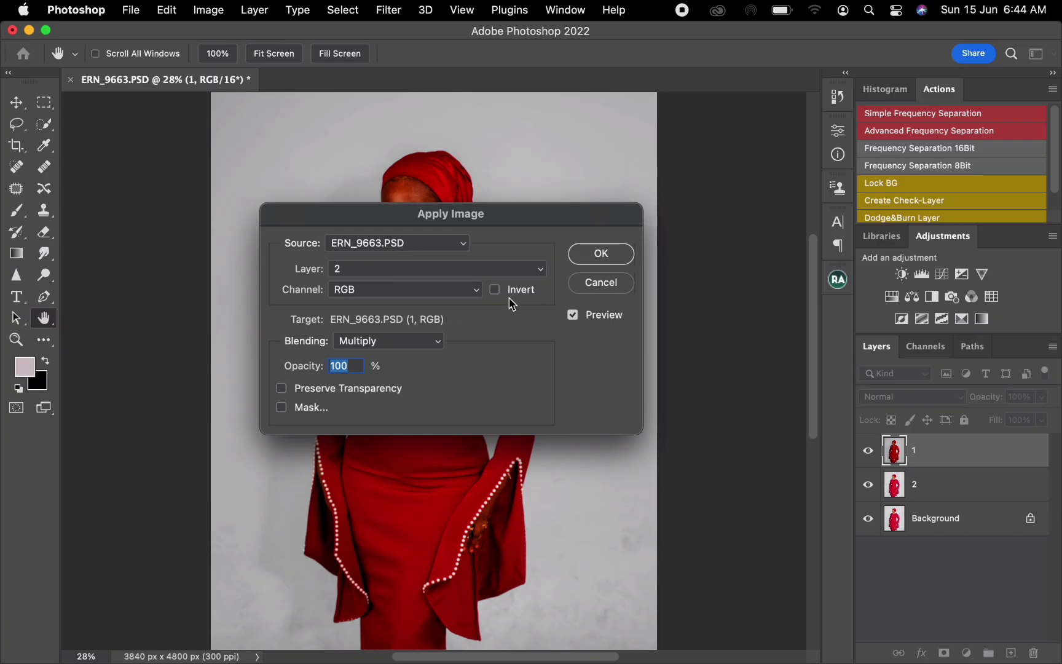
{"action": "left_click", "coordinate": [375, 342]}
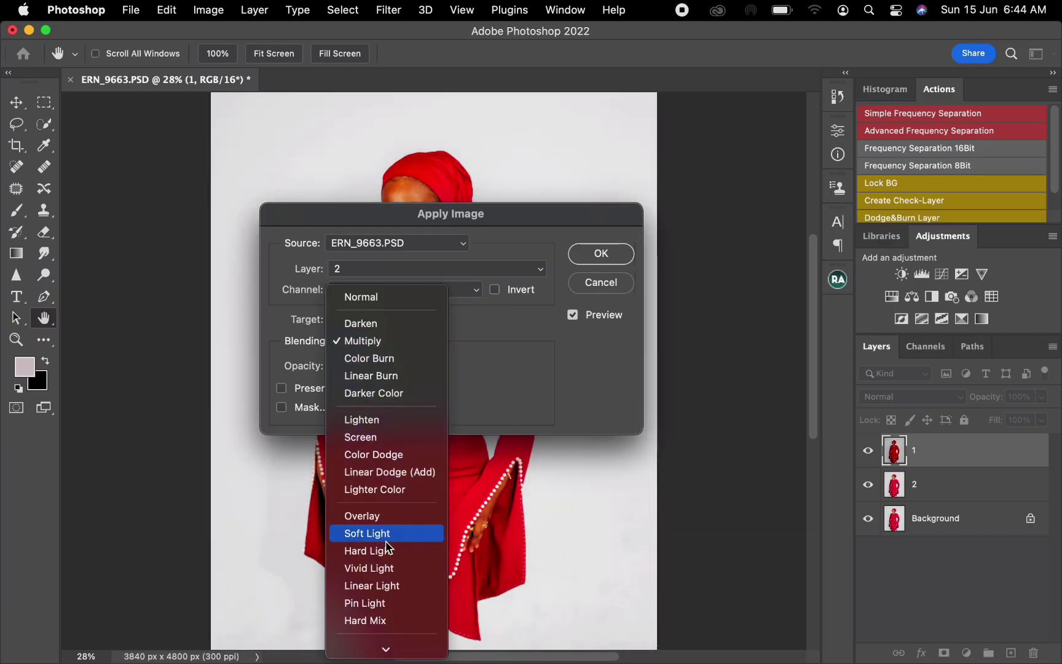
{"action": "left_click", "coordinate": [378, 581]}
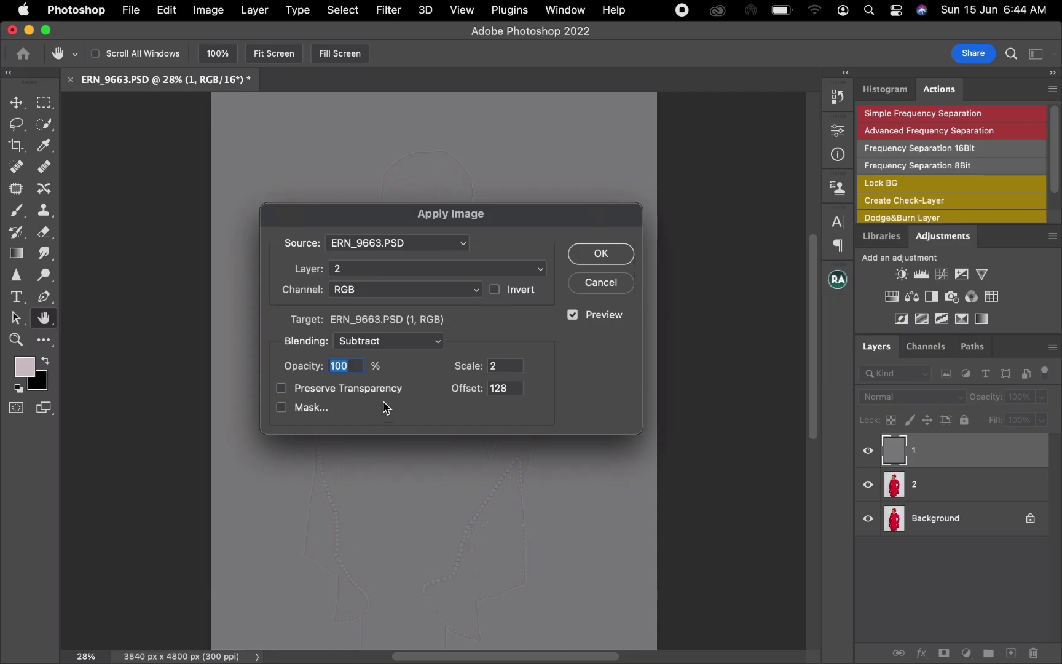
{"action": "left_click", "coordinate": [602, 254]}
- Set the blend mode of layer 1 to Linear Light
{"action": "key", "text": "v"}
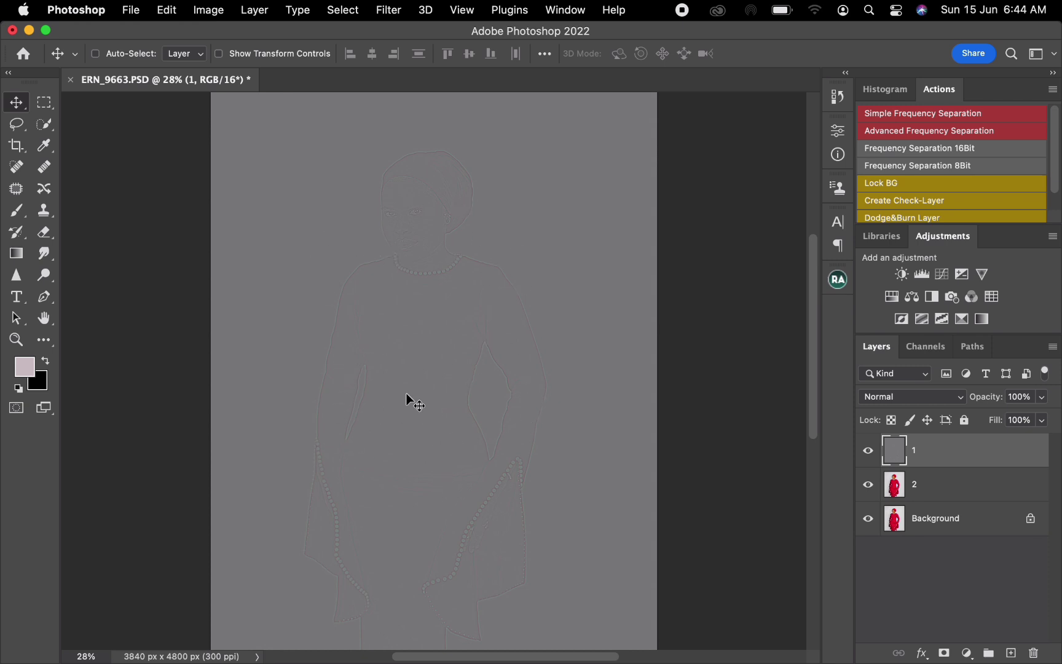
{"action": "left_click", "coordinate": [914, 399]}
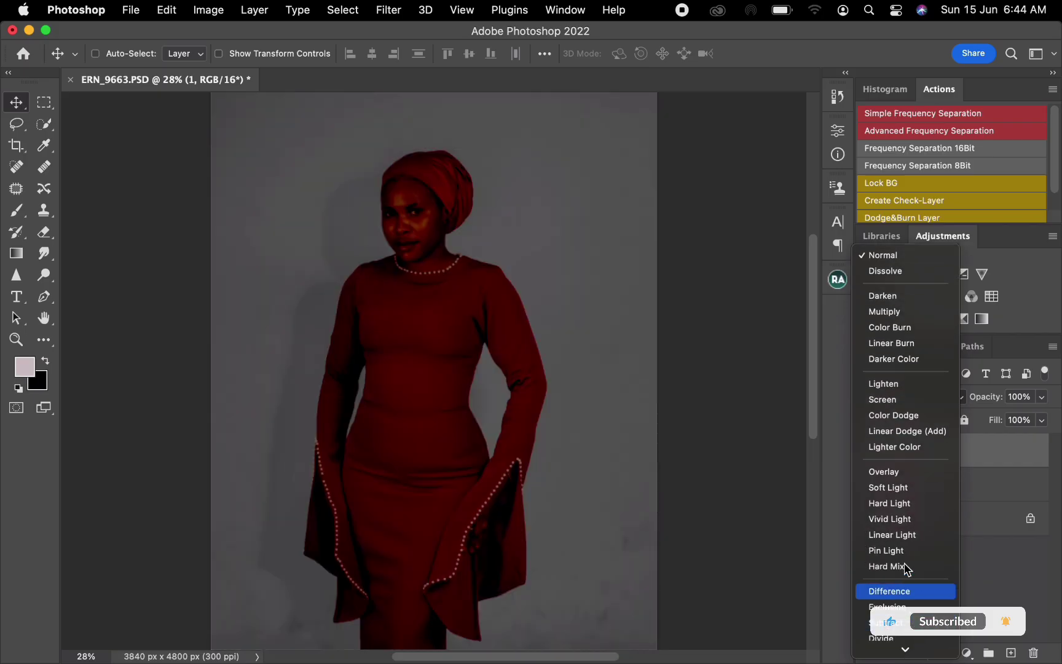
{"action": "left_click", "coordinate": [904, 535]}
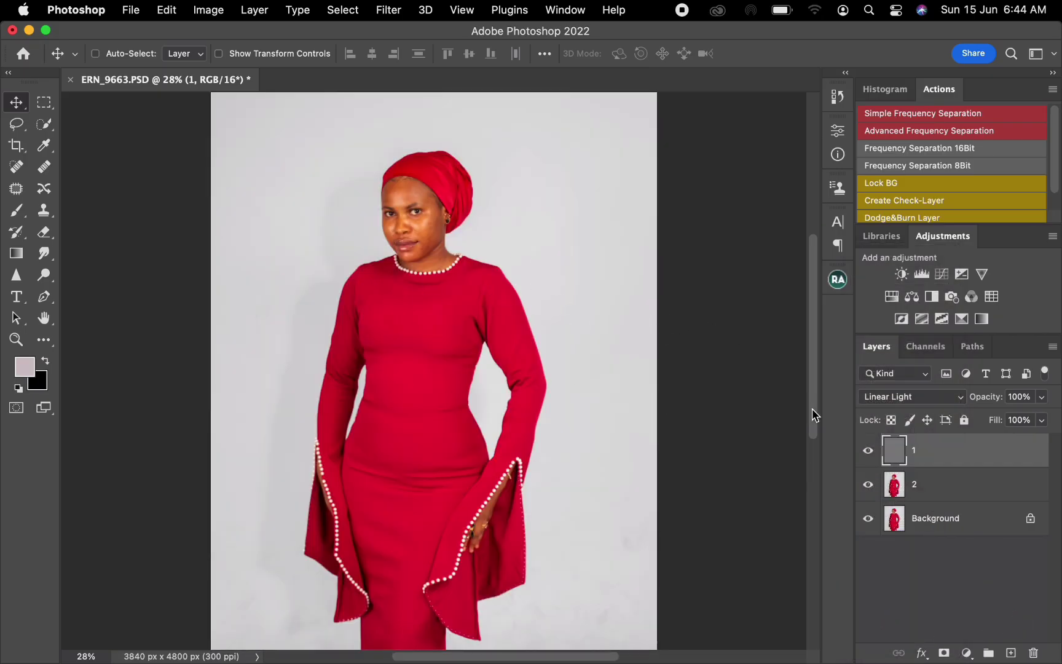
- Group layers 1 and 2 together and name the group FS
{"action": "left_click", "coordinate": [973, 497], "text": "super"}
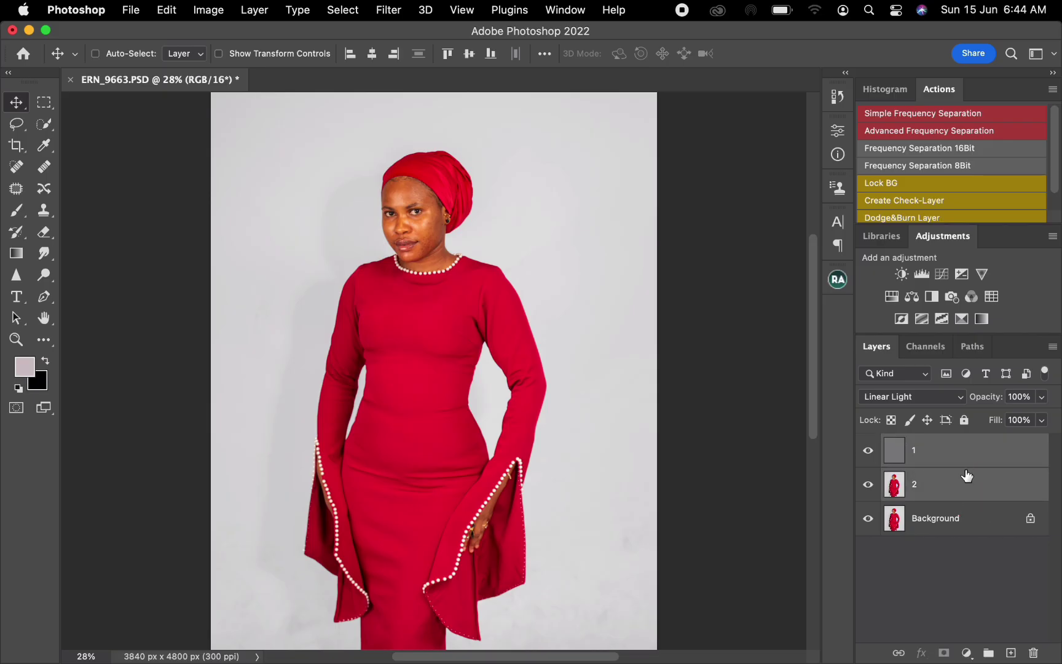
{"action": "left_click_drag", "start_coordinate": [975, 498], "coordinate": [989, 653]}
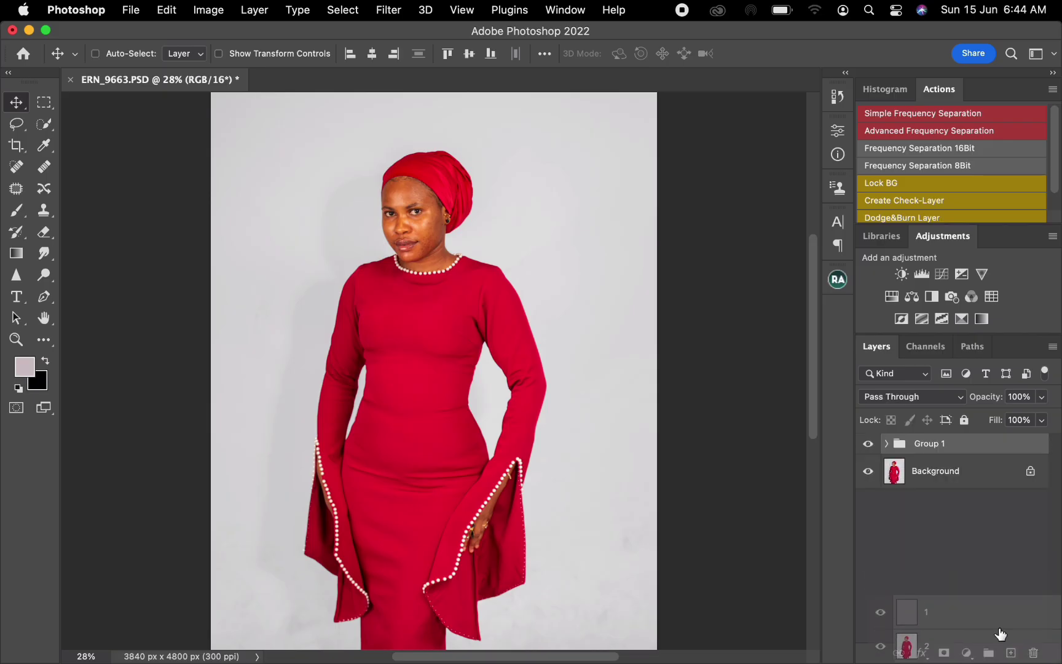
{"action": "double_click", "coordinate": [931, 444]}
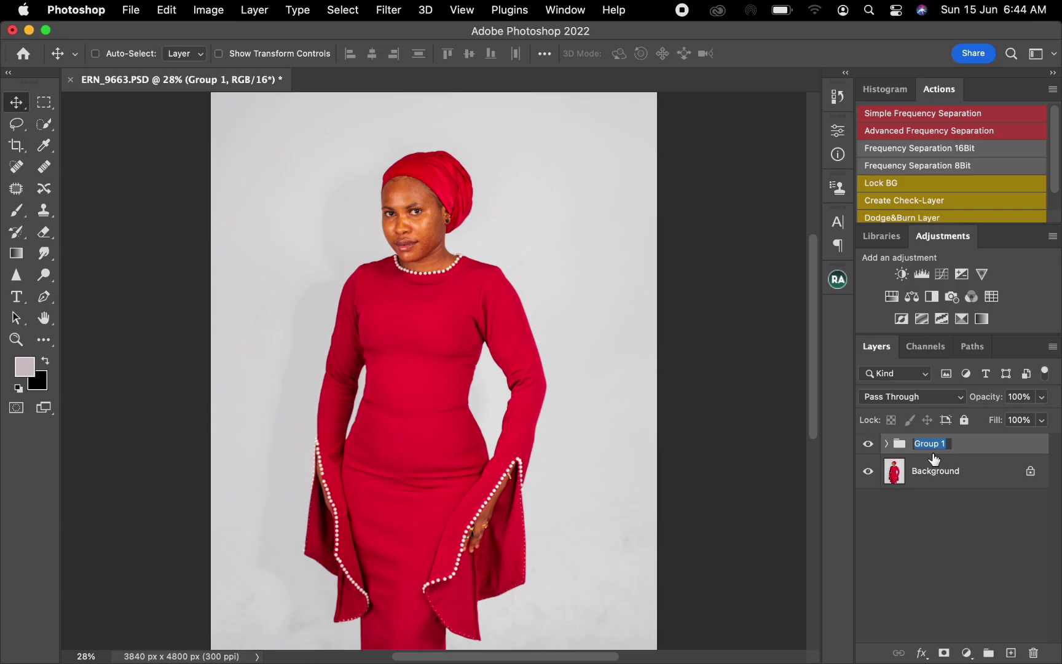
{"action": "type", "text": "FS"}
{"action": "key", "text": "Return"}
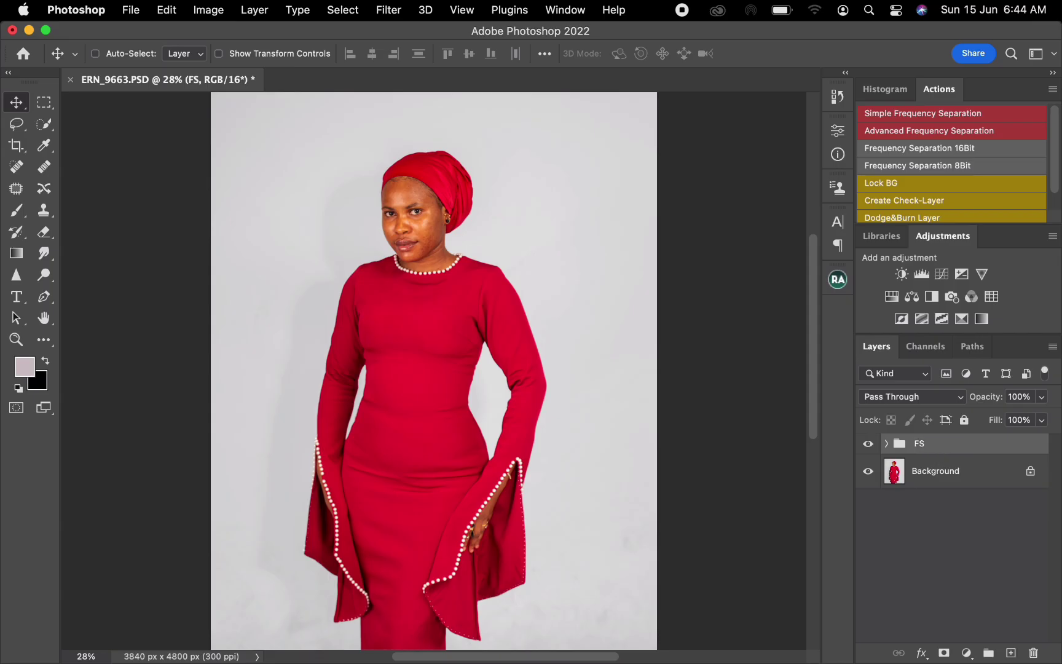
- Expand the FS group and enlarge the view of the woman's face to 66.67%
{"action": "left_click", "coordinate": [886, 444]}
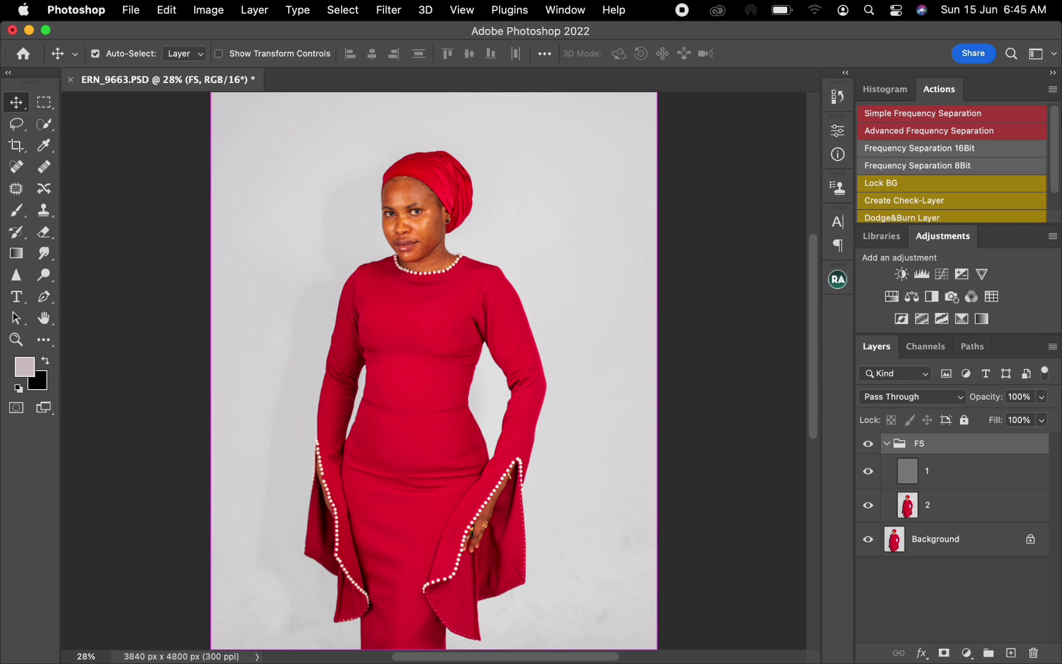
{"action": "key", "text": "super+equal"}
{"action": "key", "text": "super+equal"}
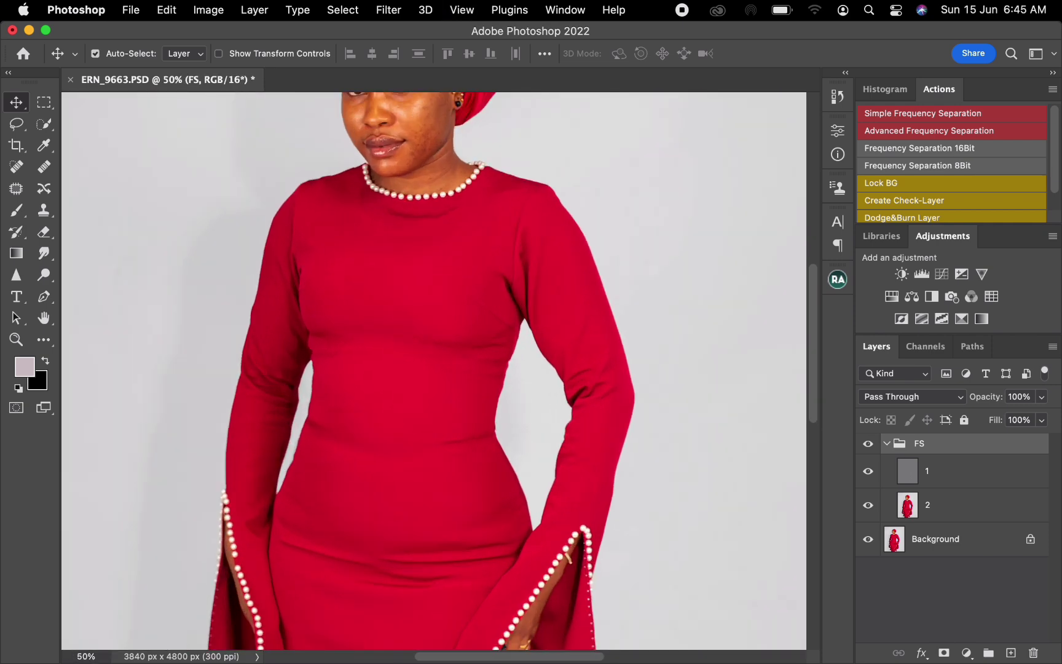
{"action": "scroll", "coordinate": [434, 369], "scroll_direction": "up", "scroll_amount": 5}
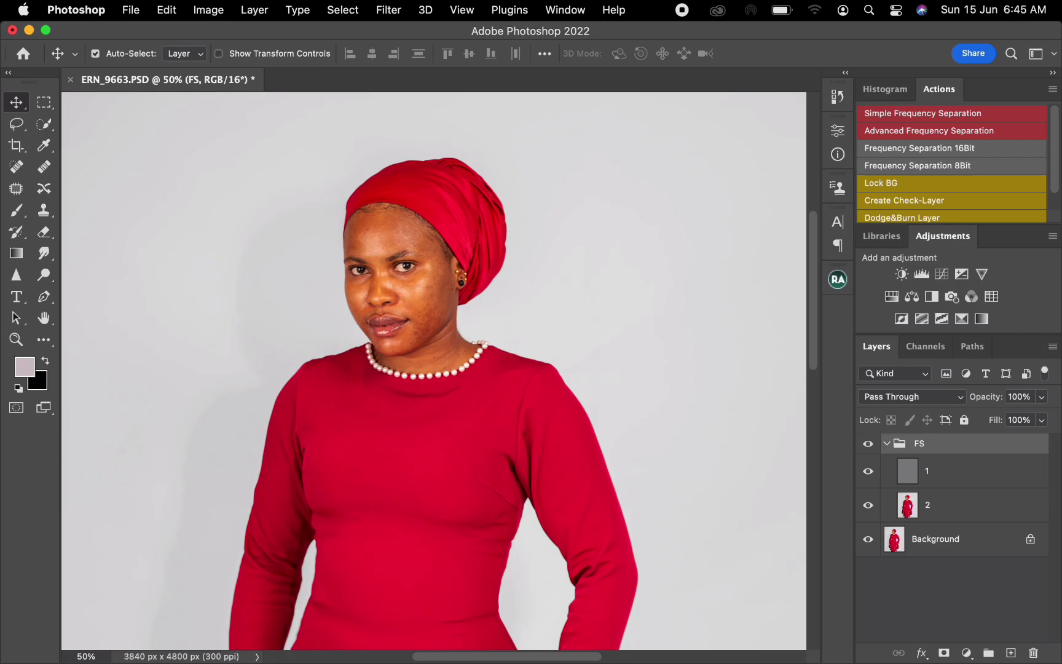
{"action": "key", "text": "super+equal"}
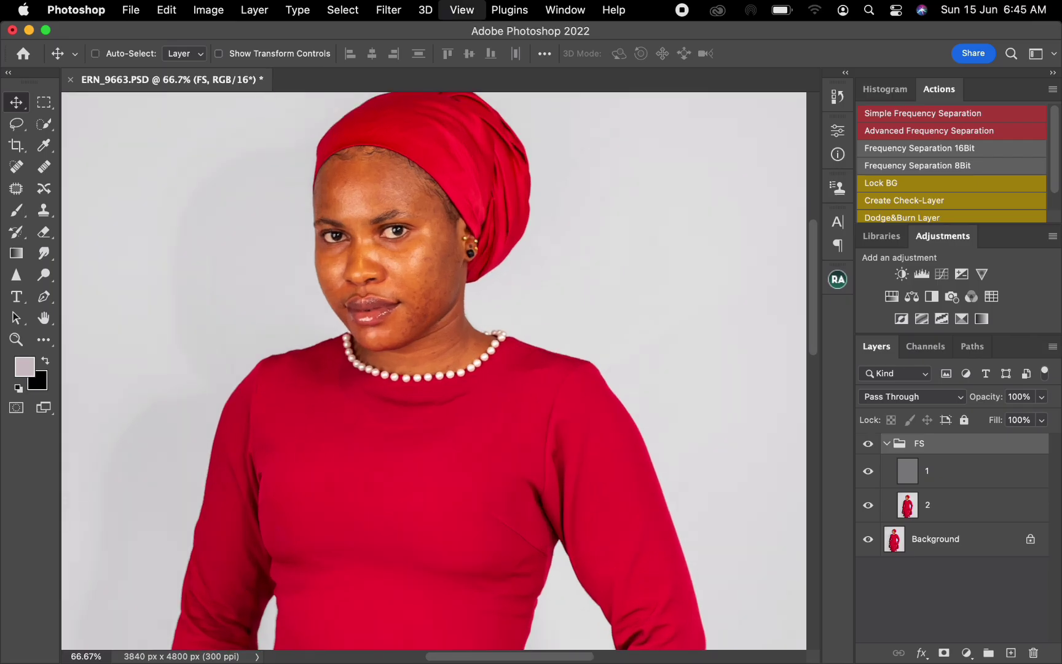
{"action": "scroll", "coordinate": [434, 372], "scroll_direction": "up", "scroll_amount": 1}
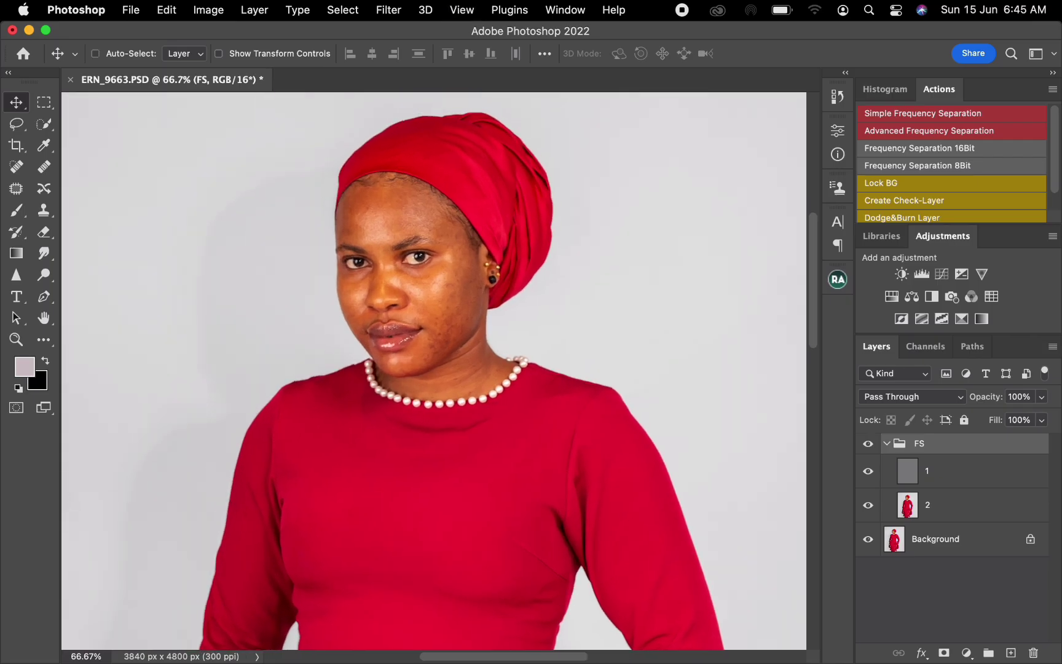
- Enlarge the face to 100%, select layer 2 and ready the Mixer Brush with a cleaned brush
{"action": "key", "text": "super+equal"}
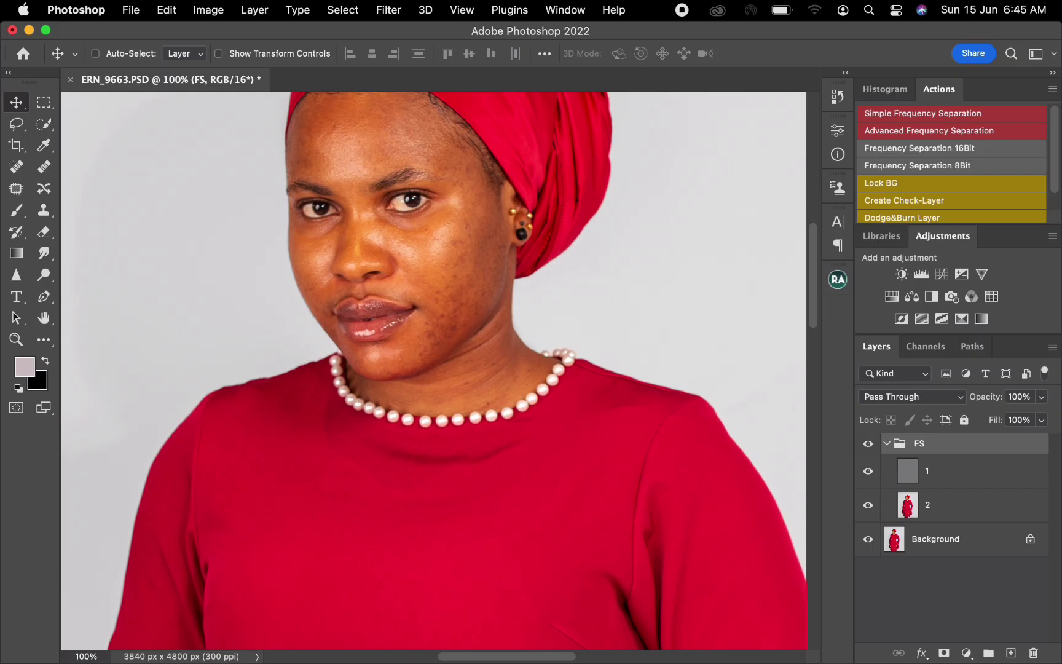
{"action": "scroll", "coordinate": [434, 372], "scroll_direction": "up", "scroll_amount": 1}
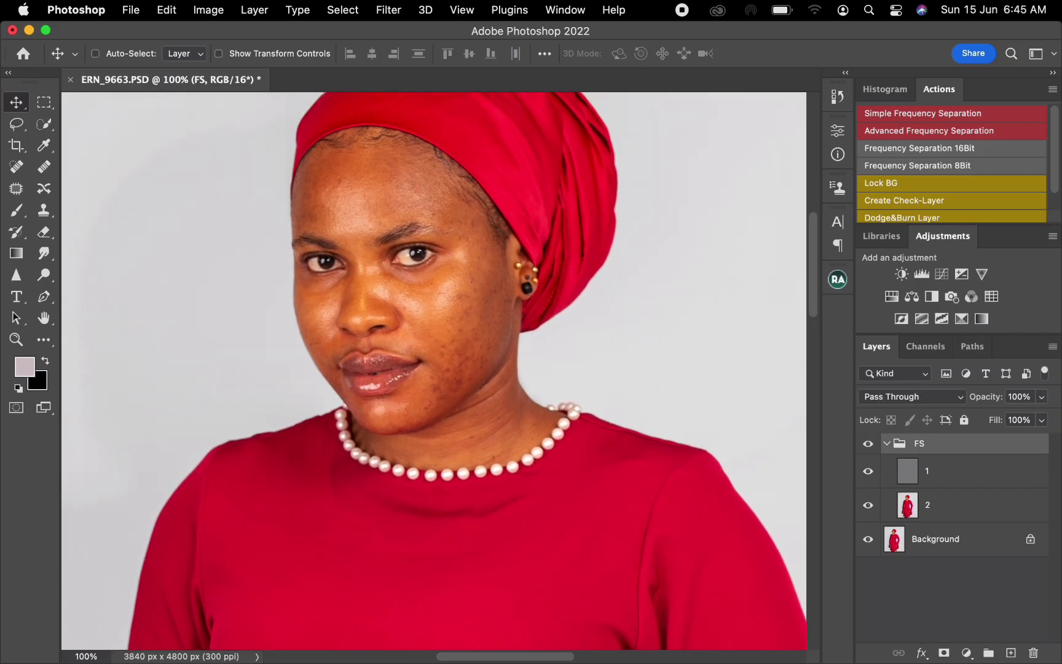
{"action": "left_click", "coordinate": [956, 505]}
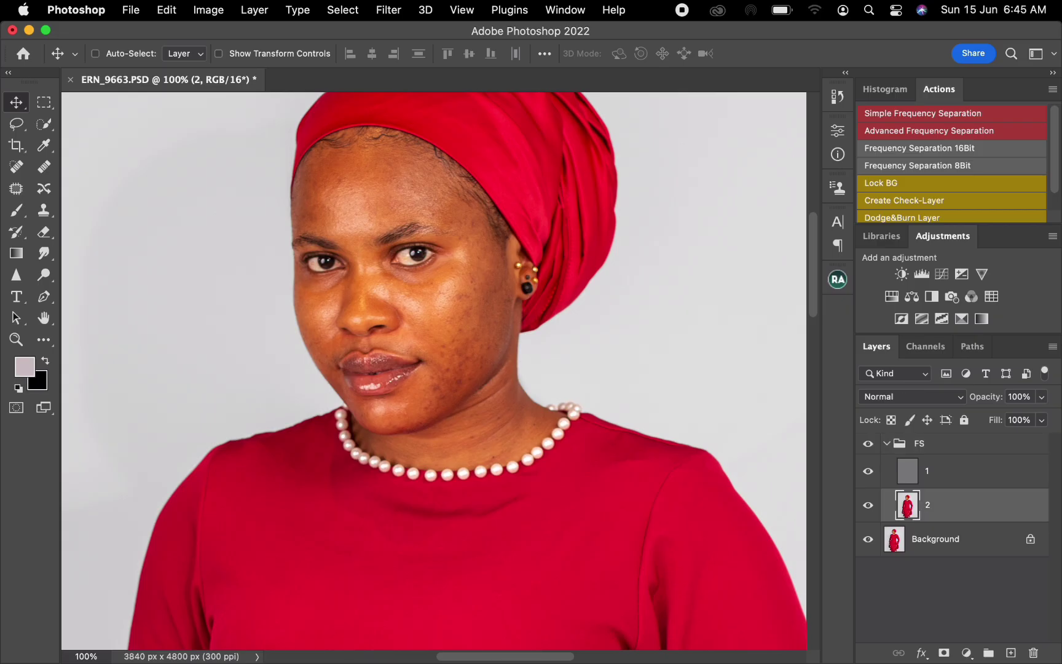
{"action": "key", "text": "b"}
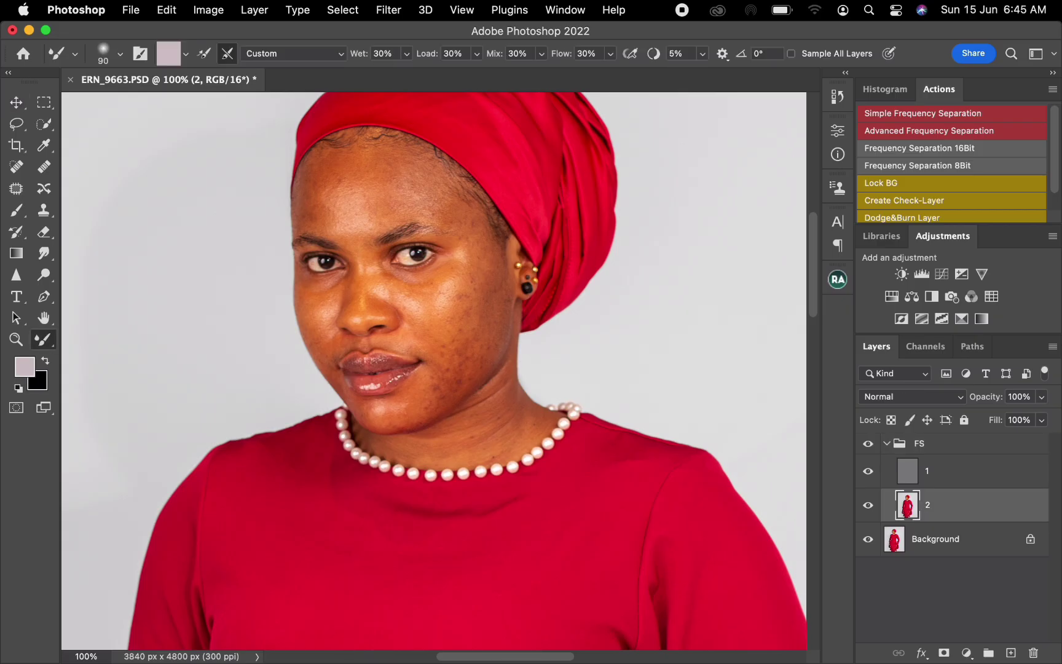
{"action": "left_click", "coordinate": [185, 54]}
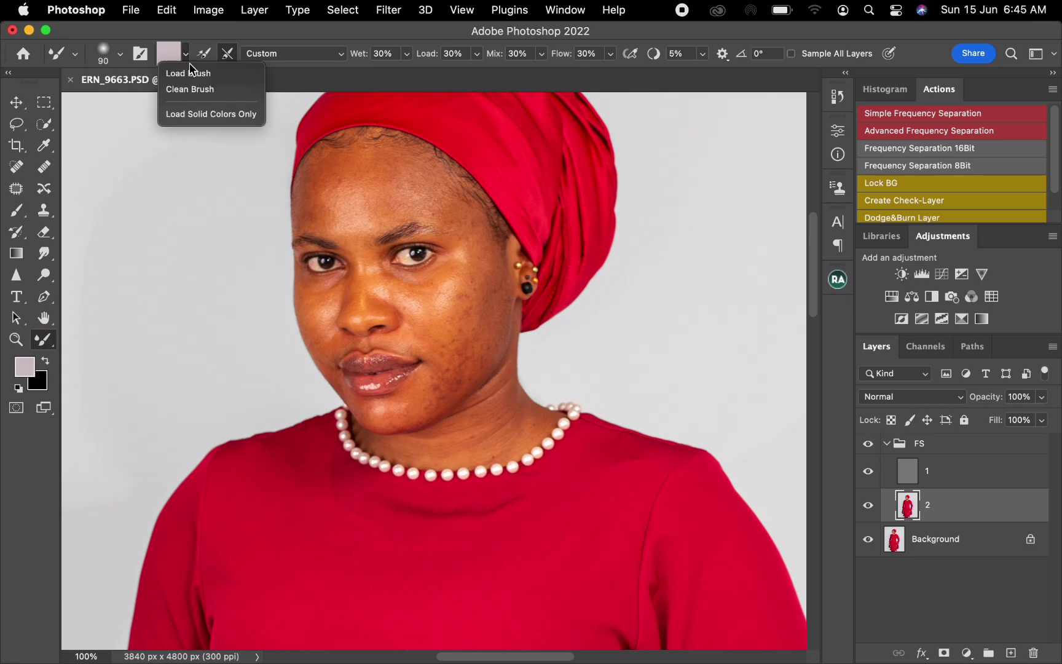
{"action": "left_click", "coordinate": [190, 88]}
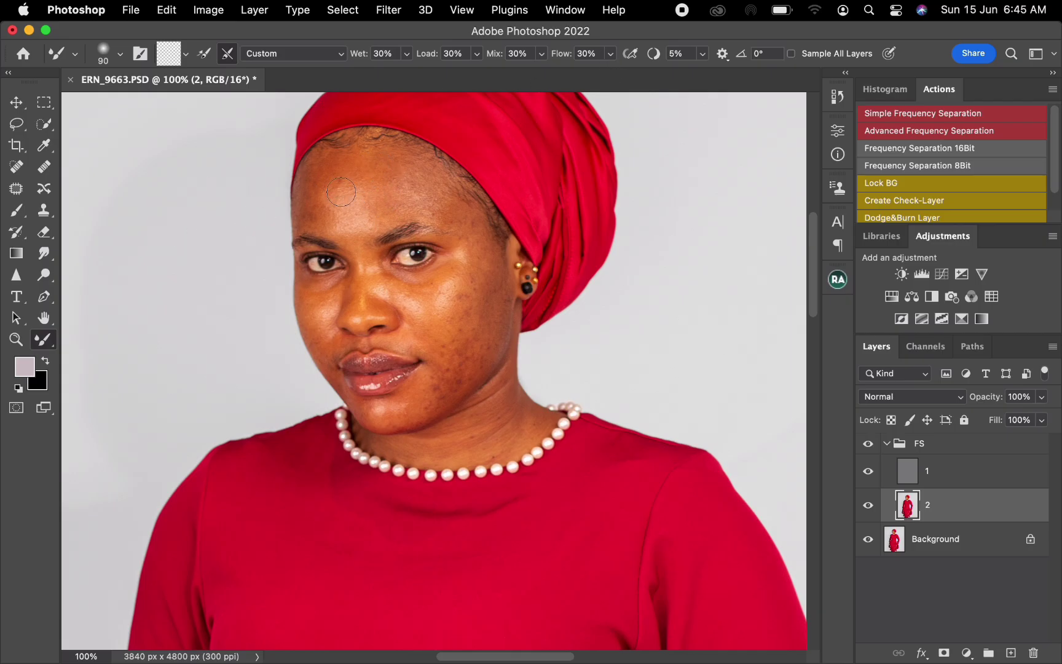
- Blend the uneven skin tones on the forehead of layer 2, on the side away from the earring, using a smaller Mixer Brush
{"action": "key", "text": "bracketleft"}
{"action": "mouse_move", "coordinate": [317, 180]}
{"action": "left_mouse_down"}
{"action": "mouse_move", "coordinate": [315, 161]}
{"action": "mouse_move", "coordinate": [320, 175]}
{"action": "left_mouse_up"}
{"action": "left_click_drag", "start_coordinate": [309, 200], "coordinate": [302, 192]}
{"action": "mouse_move", "coordinate": [315, 212]}
{"action": "left_mouse_down"}
{"action": "mouse_move", "coordinate": [375, 155]}
{"action": "mouse_move", "coordinate": [366, 152]}
{"action": "mouse_move", "coordinate": [324, 161]}
{"action": "mouse_move", "coordinate": [312, 192]}
{"action": "mouse_move", "coordinate": [335, 212]}
{"action": "mouse_move", "coordinate": [313, 219]}
{"action": "mouse_move", "coordinate": [314, 205]}
{"action": "mouse_move", "coordinate": [349, 224]}
{"action": "mouse_move", "coordinate": [365, 210]}
{"action": "mouse_move", "coordinate": [366, 218]}
{"action": "mouse_move", "coordinate": [392, 209]}
{"action": "mouse_move", "coordinate": [402, 194]}
{"action": "mouse_move", "coordinate": [397, 171]}
{"action": "mouse_move", "coordinate": [345, 164]}
{"action": "mouse_move", "coordinate": [379, 152]}
{"action": "mouse_move", "coordinate": [461, 206]}
{"action": "mouse_move", "coordinate": [383, 205]}
{"action": "mouse_move", "coordinate": [378, 186]}
{"action": "mouse_move", "coordinate": [392, 181]}
{"action": "mouse_move", "coordinate": [352, 181]}
{"action": "mouse_move", "coordinate": [343, 185]}
{"action": "mouse_move", "coordinate": [354, 234]}
{"action": "left_mouse_up"}
- Blend the blotchy tones from the temple down the cheek on the earring side with a larger Mixer Brush
{"action": "key", "text": "bracketright"}
{"action": "key", "text": "bracketright"}
{"action": "key", "text": "bracketright"}
{"action": "key", "text": "bracketright"}
{"action": "mouse_move", "coordinate": [446, 213]}
{"action": "left_mouse_down"}
{"action": "mouse_move", "coordinate": [474, 214]}
{"action": "mouse_move", "coordinate": [467, 266]}
{"action": "mouse_move", "coordinate": [481, 291]}
{"action": "mouse_move", "coordinate": [493, 264]}
{"action": "mouse_move", "coordinate": [497, 275]}
{"action": "mouse_move", "coordinate": [487, 321]}
{"action": "mouse_move", "coordinate": [505, 276]}
{"action": "mouse_move", "coordinate": [482, 351]}
{"action": "mouse_move", "coordinate": [458, 376]}
{"action": "mouse_move", "coordinate": [444, 351]}
{"action": "mouse_move", "coordinate": [465, 263]}
{"action": "mouse_move", "coordinate": [482, 289]}
{"action": "mouse_move", "coordinate": [468, 365]}
{"action": "mouse_move", "coordinate": [483, 358]}
{"action": "mouse_move", "coordinate": [423, 406]}
{"action": "mouse_move", "coordinate": [454, 350]}
{"action": "mouse_move", "coordinate": [426, 325]}
{"action": "mouse_move", "coordinate": [420, 302]}
{"action": "mouse_move", "coordinate": [381, 290]}
{"action": "mouse_move", "coordinate": [388, 282]}
{"action": "mouse_move", "coordinate": [373, 266]}
{"action": "mouse_move", "coordinate": [400, 291]}
{"action": "mouse_move", "coordinate": [456, 280]}
{"action": "mouse_move", "coordinate": [474, 257]}
{"action": "mouse_move", "coordinate": [448, 330]}
{"action": "mouse_move", "coordinate": [429, 315]}
{"action": "mouse_move", "coordinate": [424, 326]}
{"action": "mouse_move", "coordinate": [451, 344]}
{"action": "mouse_move", "coordinate": [432, 400]}
{"action": "mouse_move", "coordinate": [441, 353]}
{"action": "left_mouse_up"}
{"action": "key", "text": "]"}
{"action": "key", "text": "]"}
{"action": "key", "text": "]"}
{"action": "key", "text": "]"}
{"action": "key", "text": "]"}
{"action": "key", "text": "]"}
{"action": "key", "text": "]"}
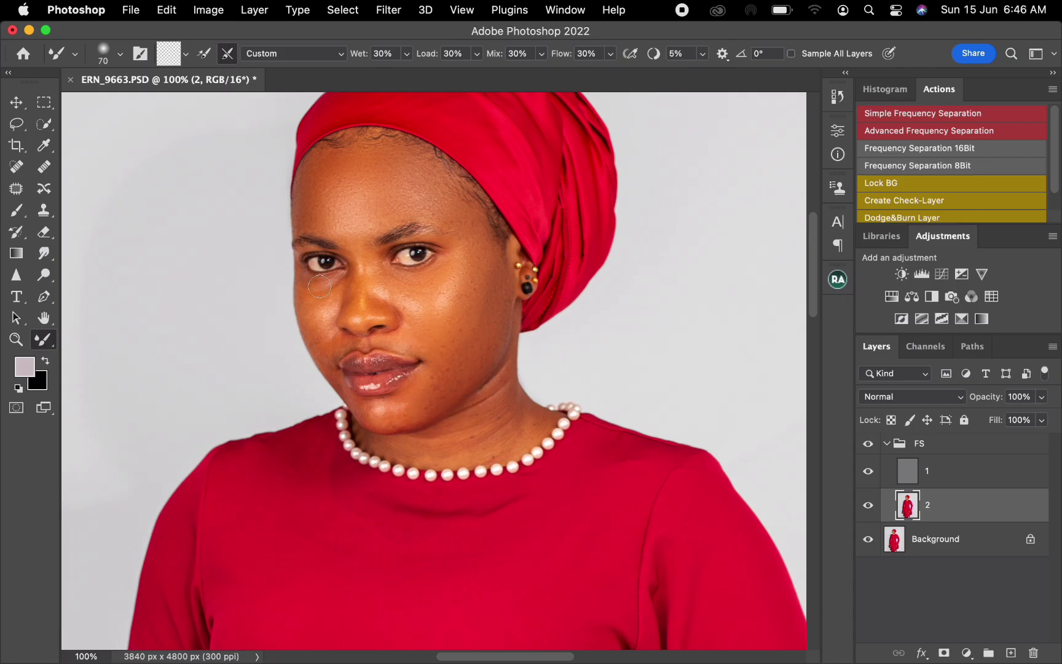
- Smooth the tones under the eye, above the upper lip and at the mouth corner, reducing the Mixer Brush to 35
{"action": "key", "text": "]"}
{"action": "key", "text": "]"}
{"action": "key", "text": "["}
{"action": "key", "text": "]"}
{"action": "key", "text": "bracketright"}
{"action": "left_click_drag", "start_coordinate": [349, 347], "coordinate": [385, 342]}
{"action": "key", "text": "bracketleft"}
{"action": "left_click_drag", "start_coordinate": [332, 368], "coordinate": [332, 365]}
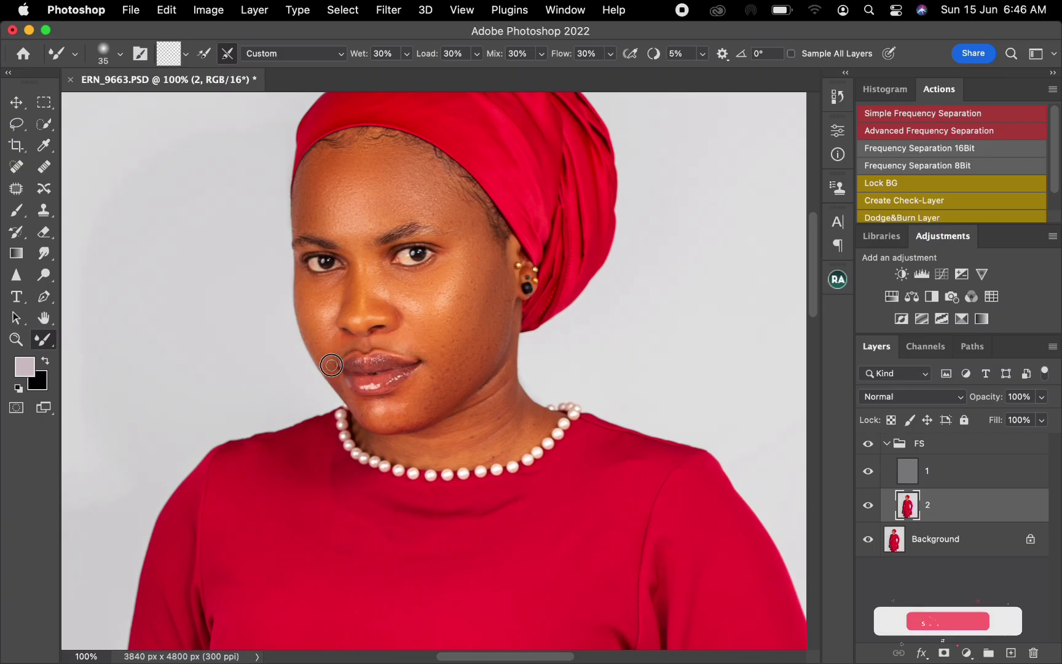
- Blend the skin tones across the chin and lower jaw with Mixer Brush sizes between 45 and 80
{"action": "key", "text": "bracketright"}
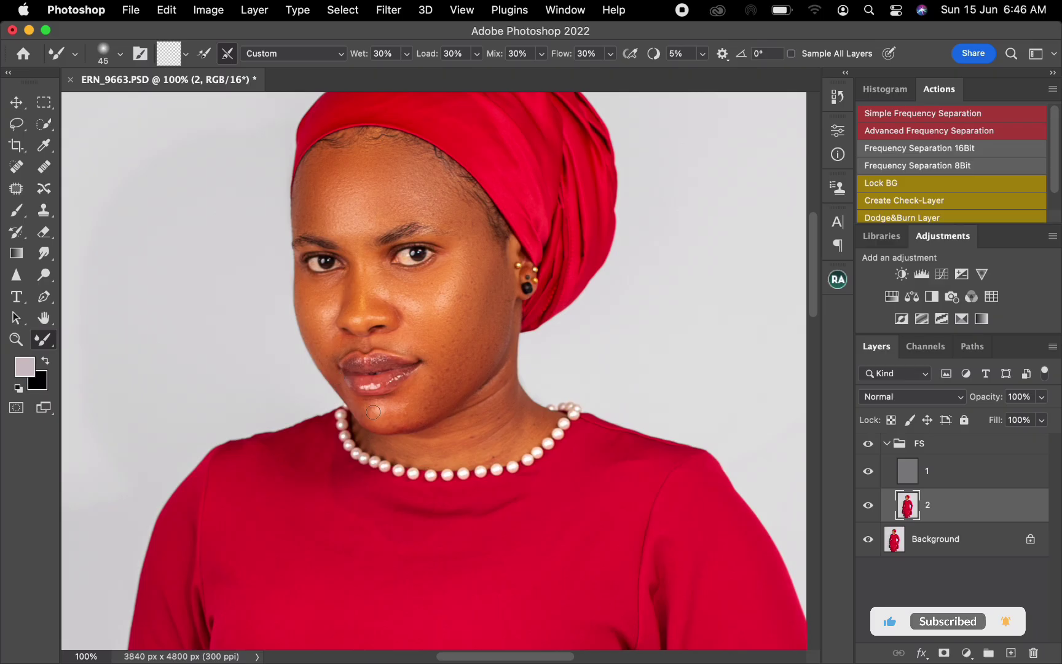
{"action": "key", "text": "bracketright"}
{"action": "key", "text": "bracketright"}
{"action": "key", "text": "bracketright"}
{"action": "key", "text": "bracketright"}
{"action": "key", "text": "bracketright"}
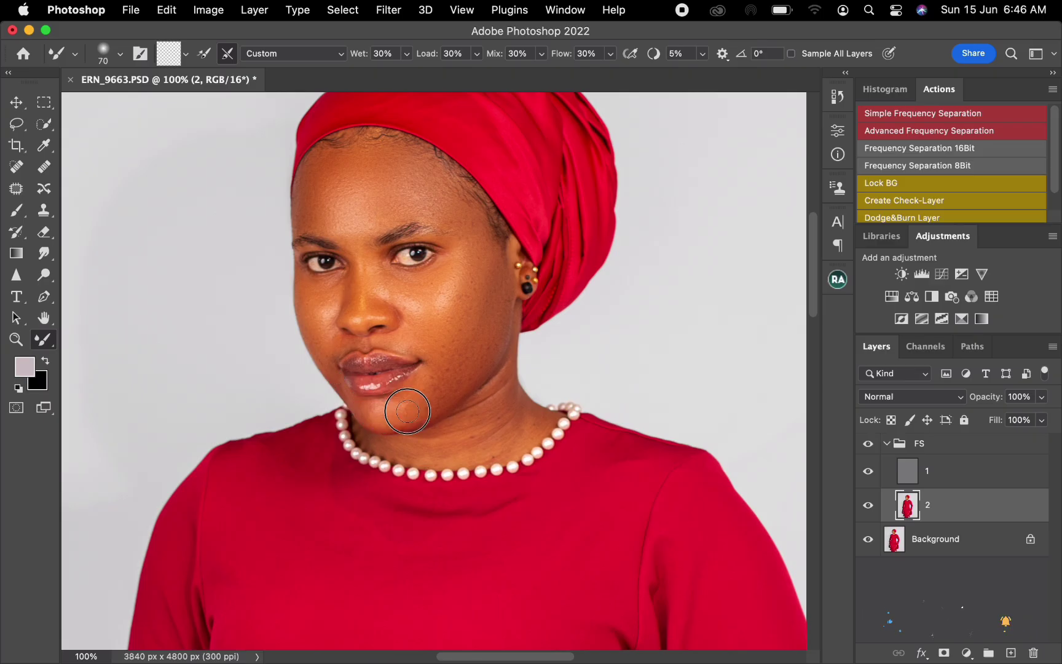
{"action": "key", "text": "bracketright"}
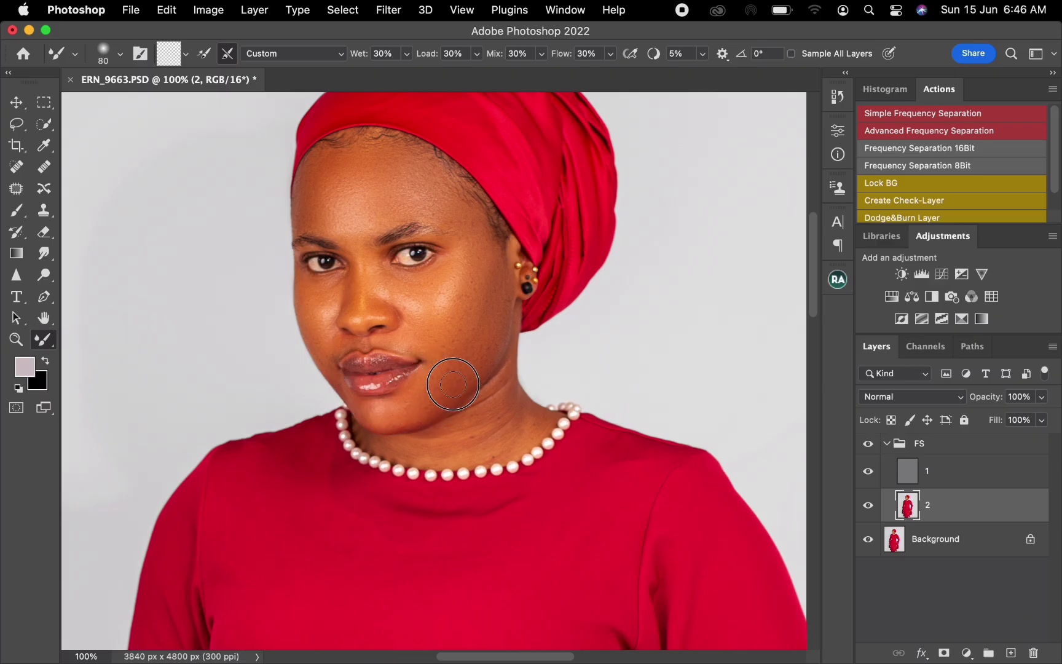
{"action": "key", "text": "bracketleft"}
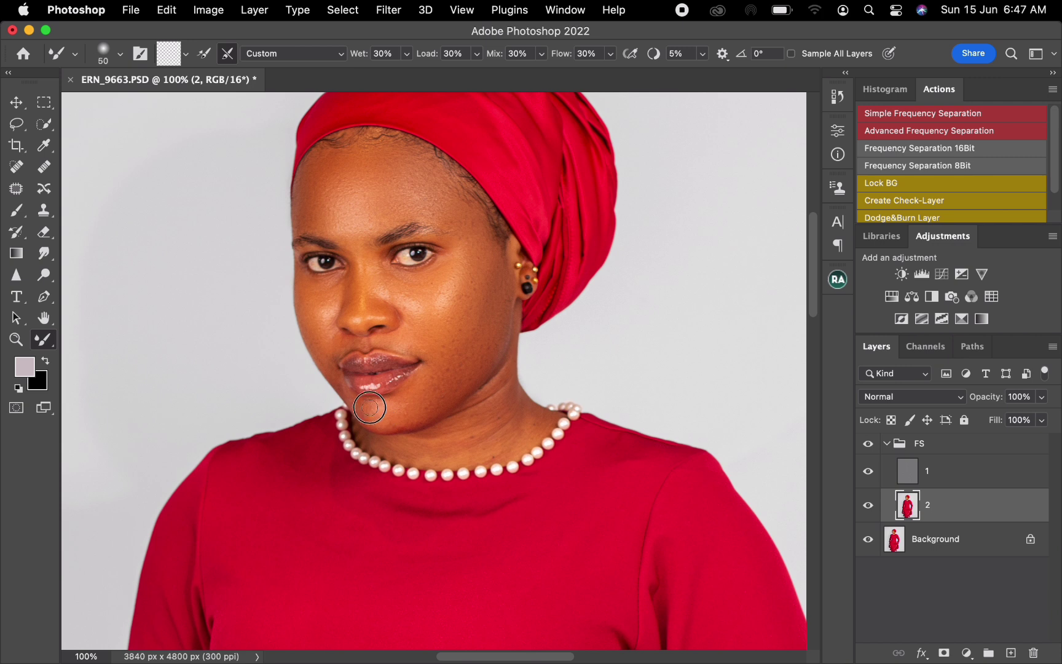
{"action": "left_click_drag", "start_coordinate": [369, 408], "coordinate": [367, 405]}
- Blend the skin tones on the neck above the pearl necklace with a larger Mixer Brush
{"action": "key", "text": "bracketright"}
{"action": "key", "text": "bracketright"}
{"action": "key", "text": "bracketright"}
{"action": "key", "text": "bracketright"}
{"action": "key", "text": "bracketright"}
{"action": "mouse_move", "coordinate": [479, 444]}
{"action": "left_mouse_down"}
{"action": "mouse_move", "coordinate": [517, 423]}
{"action": "mouse_move", "coordinate": [499, 447]}
{"action": "mouse_move", "coordinate": [505, 439]}
{"action": "left_mouse_up"}
{"action": "left_click_drag", "start_coordinate": [487, 428], "coordinate": [496, 425]}
- On layer 1, clone clean skin texture over the forehead blemishes with a 15 px Clone Stamp at 200% view
{"action": "key", "text": "super+plus"}
{"action": "left_click_drag", "start_coordinate": [413, 275], "coordinate": [444, 375]}
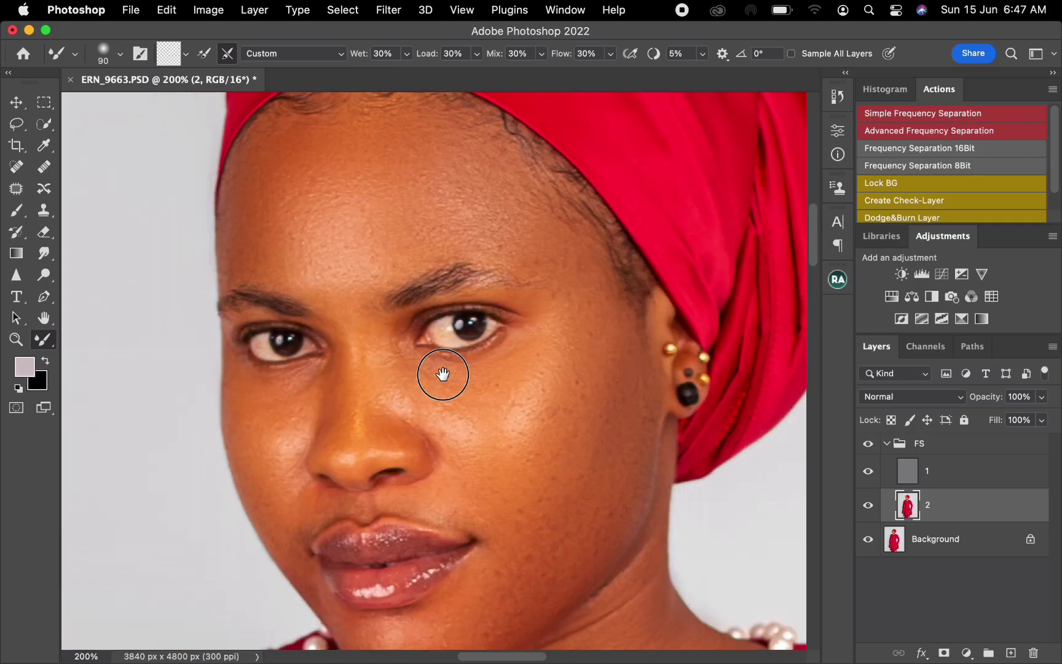
{"action": "left_click", "coordinate": [946, 479]}
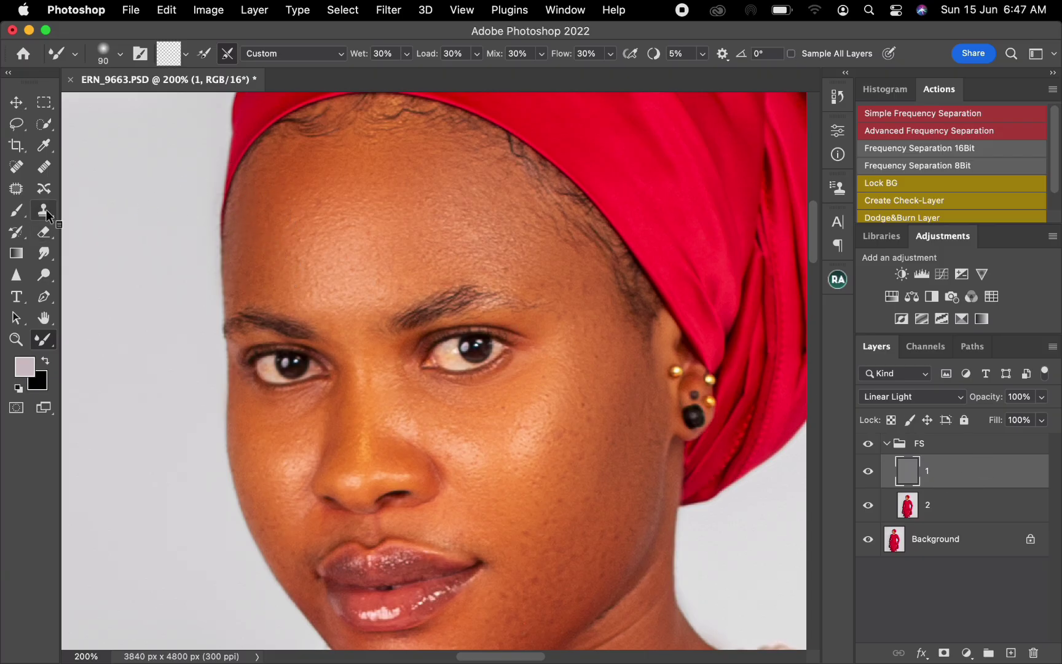
{"action": "left_click_drag", "start_coordinate": [47, 212], "coordinate": [99, 206]}
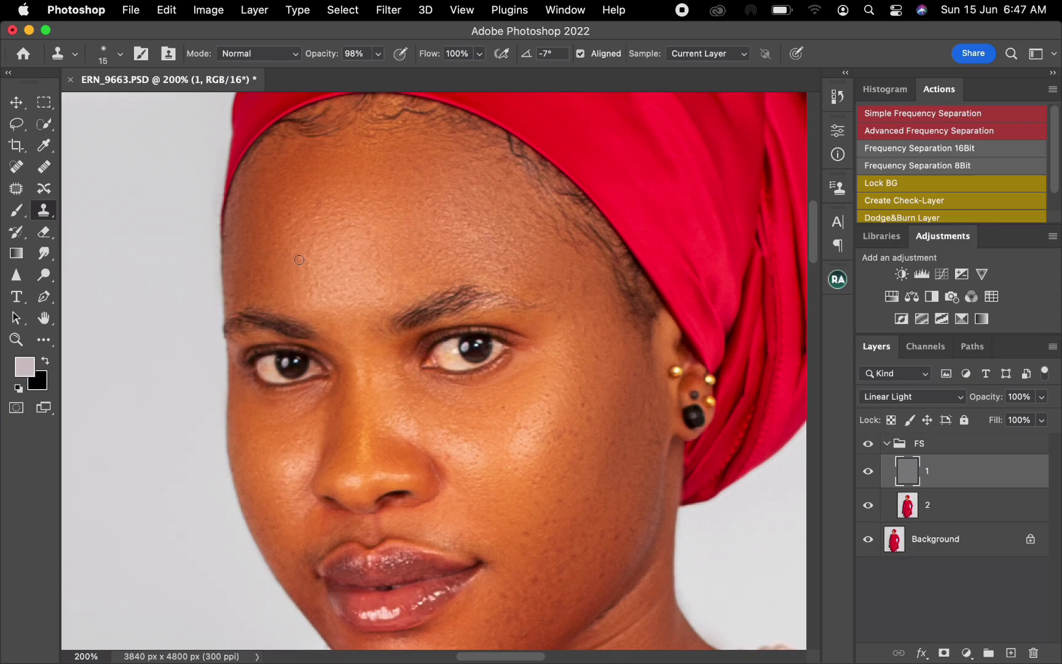
{"action": "left_click_drag", "start_coordinate": [300, 260], "coordinate": [307, 269]}
{"action": "left_click", "coordinate": [250, 194], "text": "alt"}
{"action": "left_click_drag", "start_coordinate": [235, 194], "coordinate": [231, 245]}
{"action": "left_click", "coordinate": [426, 215], "text": "alt"}
- Clone clean texture over the blemishes beside the nose and on both cheeks
{"action": "left_click", "coordinate": [295, 458], "text": "alt"}
{"action": "left_click", "coordinate": [404, 421], "text": "alt"}
{"action": "left_click_drag", "start_coordinate": [410, 418], "coordinate": [413, 429]}
{"action": "left_click_drag", "start_coordinate": [262, 531], "coordinate": [263, 529]}
{"action": "left_click_drag", "start_coordinate": [538, 477], "coordinate": [542, 475]}
- Clone away the texture flaws around the eyebrow and temple on the earring side
{"action": "left_click_drag", "start_coordinate": [598, 368], "coordinate": [594, 357]}
{"action": "left_click_drag", "start_coordinate": [509, 268], "coordinate": [522, 260]}
{"action": "left_click_drag", "start_coordinate": [439, 284], "coordinate": [455, 278]}
{"action": "left_click", "coordinate": [584, 300], "text": "alt"}
{"action": "mouse_move", "coordinate": [570, 284]}
{"action": "left_mouse_down"}
{"action": "mouse_move", "coordinate": [573, 275]}
{"action": "mouse_move", "coordinate": [582, 287]}
{"action": "left_mouse_up"}
- Clone clean texture over the dark spots on the cheek and lower jaw on the earring side
{"action": "left_click", "coordinate": [557, 466], "text": "alt"}
{"action": "left_click_drag", "start_coordinate": [559, 437], "coordinate": [616, 440]}
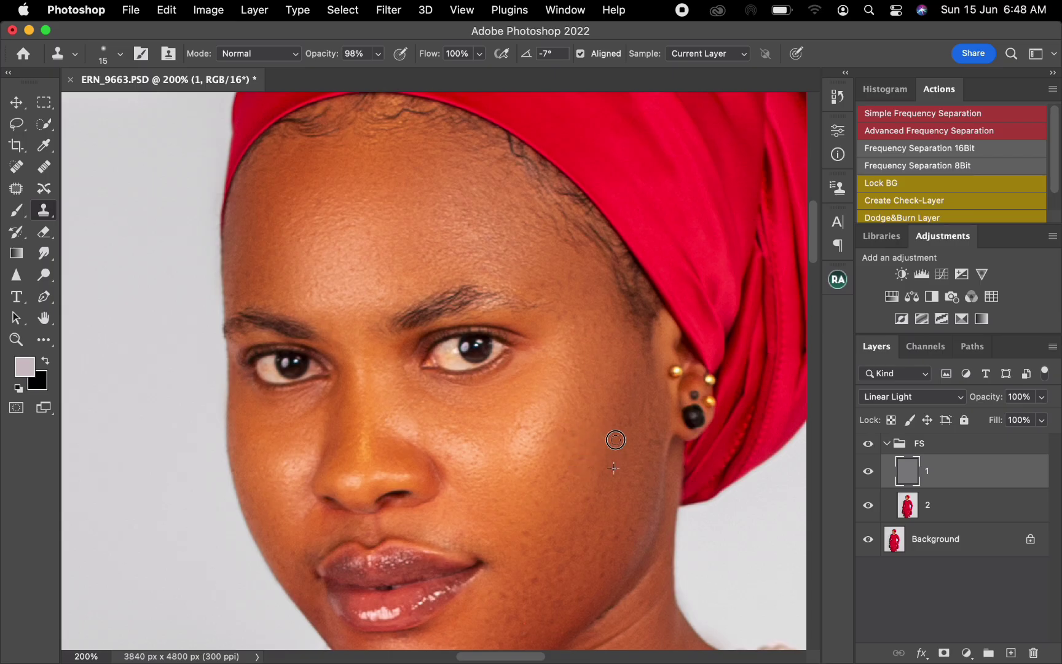
{"action": "left_click_drag", "start_coordinate": [607, 539], "coordinate": [624, 544]}
{"action": "left_click", "coordinate": [607, 555], "text": "alt"}
{"action": "left_click", "coordinate": [597, 579]}
{"action": "left_click", "coordinate": [502, 602], "text": "alt"}
{"action": "mouse_move", "coordinate": [531, 583]}
{"action": "left_mouse_down"}
{"action": "mouse_move", "coordinate": [513, 580]}
{"action": "mouse_move", "coordinate": [520, 598]}
{"action": "left_mouse_up"}
{"action": "left_click", "coordinate": [509, 548], "text": "alt"}
{"action": "left_click_drag", "start_coordinate": [527, 536], "coordinate": [541, 539]}
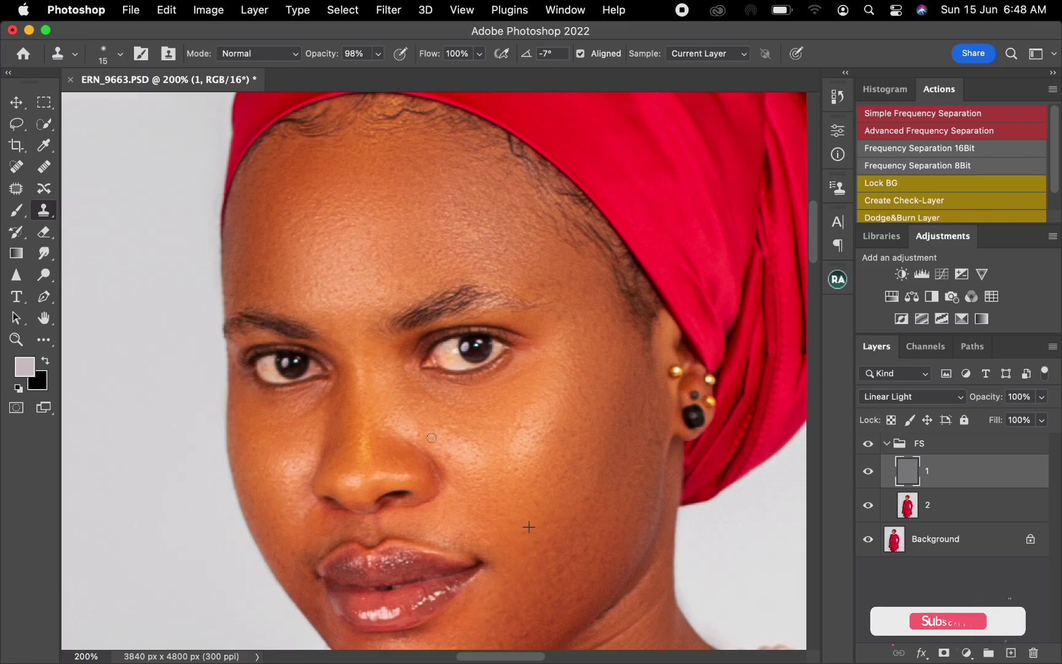
- Clone out the remaining spots beside the nose and on the lower cheek opposite the earring
{"action": "left_click", "coordinate": [449, 460], "text": "alt"}
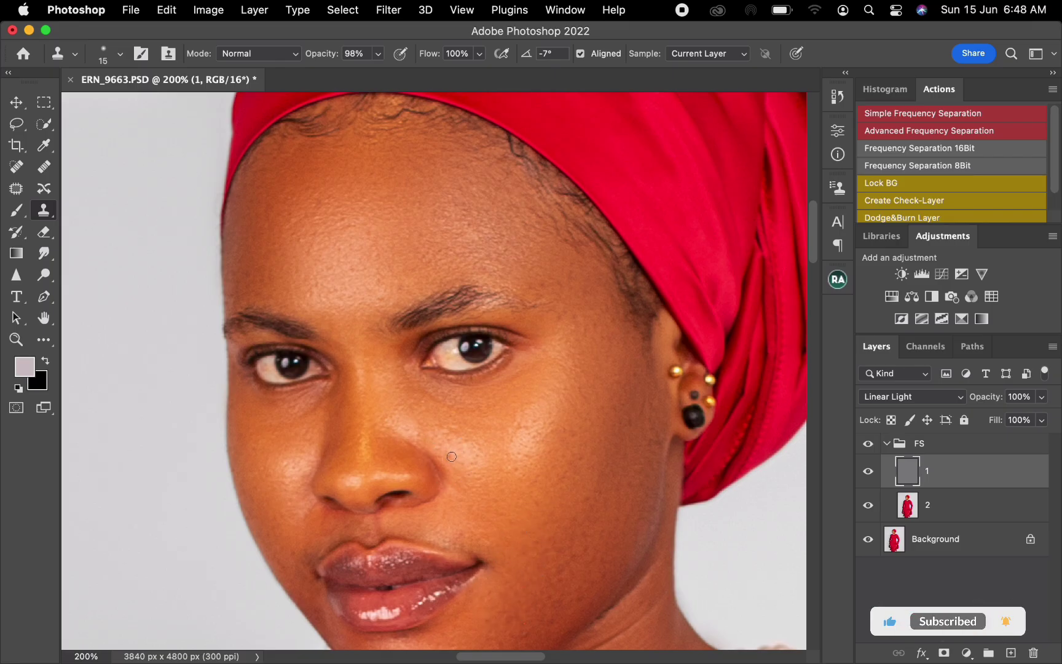
{"action": "left_click", "coordinate": [462, 429], "text": "alt"}
{"action": "left_click", "coordinate": [446, 431]}
{"action": "left_click_drag", "start_coordinate": [446, 431], "coordinate": [457, 429]}
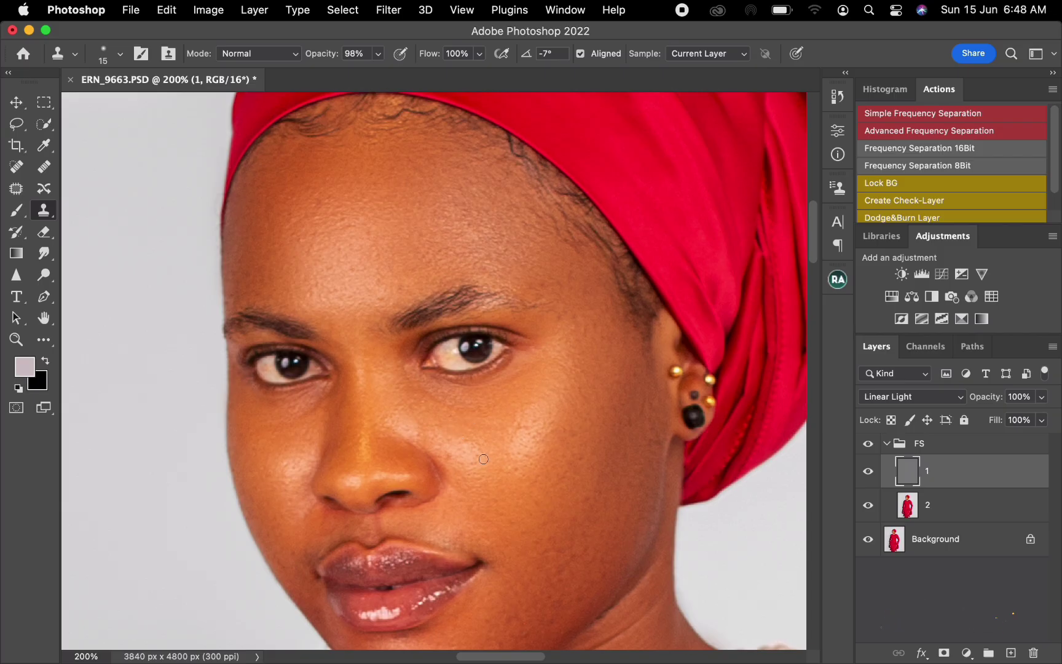
{"action": "mouse_move", "coordinate": [295, 546]}
{"action": "left_mouse_down"}
{"action": "mouse_move", "coordinate": [279, 566]}
{"action": "mouse_move", "coordinate": [274, 539]}
{"action": "left_mouse_up"}
{"action": "left_click", "coordinate": [293, 545], "text": "alt"}
- Clone clean skin texture over the bumps on the chin below the lips
{"action": "scroll", "coordinate": [390, 555], "scroll_direction": "down", "scroll_amount": 6}
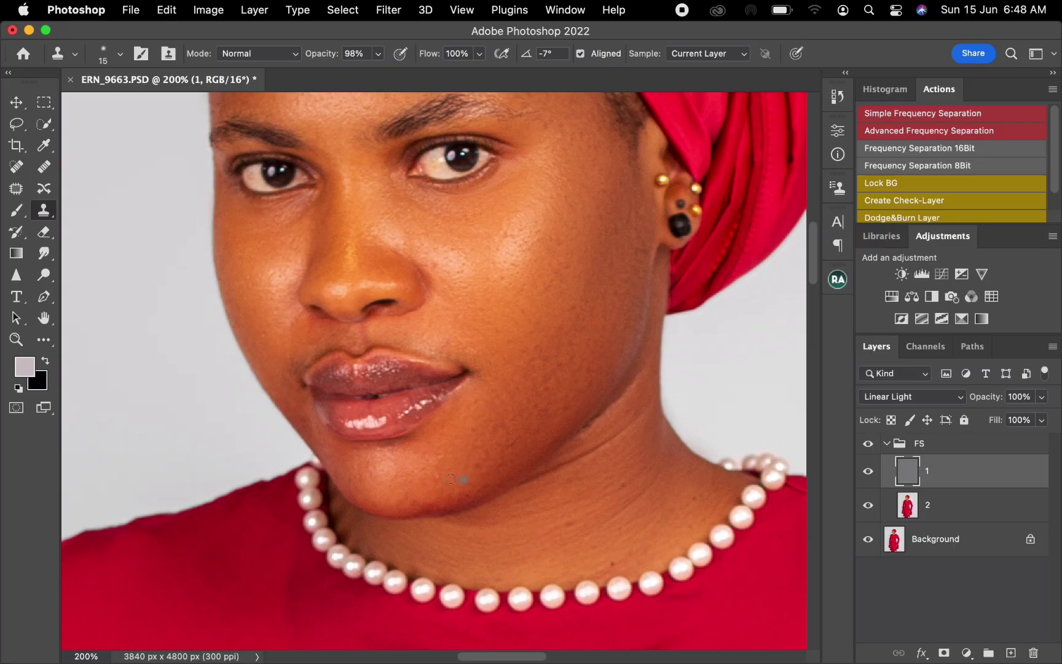
{"action": "left_click", "coordinate": [447, 475], "text": "alt"}
{"action": "left_click_drag", "start_coordinate": [431, 478], "coordinate": [438, 452]}
{"action": "left_click", "coordinate": [458, 449], "text": "alt"}
{"action": "mouse_move", "coordinate": [411, 462]}
{"action": "left_mouse_down"}
{"action": "mouse_move", "coordinate": [384, 467]}
{"action": "mouse_move", "coordinate": [390, 447]}
{"action": "mouse_move", "coordinate": [375, 461]}
{"action": "left_mouse_up"}
{"action": "left_click", "coordinate": [382, 457], "text": "alt"}
{"action": "left_click", "coordinate": [375, 467], "text": "alt"}
{"action": "left_click", "coordinate": [349, 467], "text": "alt"}
- Clone away the spots between the side of the chin and the jaw
{"action": "left_click", "coordinate": [465, 468], "text": "alt"}
{"action": "left_click_drag", "start_coordinate": [462, 471], "coordinate": [465, 468]}
{"action": "left_click", "coordinate": [478, 461]}
{"action": "left_click", "coordinate": [457, 437], "text": "alt"}
{"action": "left_click", "coordinate": [496, 441]}
{"action": "left_click", "coordinate": [514, 421], "text": "alt"}
{"action": "left_click", "coordinate": [507, 446]}
{"action": "left_click", "coordinate": [503, 452], "text": "alt"}
{"action": "left_click", "coordinate": [511, 432]}
{"action": "left_click", "coordinate": [512, 434]}
- Clone clean texture over the marks on the neck near the pearl necklace
{"action": "left_click", "coordinate": [678, 508], "text": "alt"}
{"action": "left_click", "coordinate": [695, 499]}
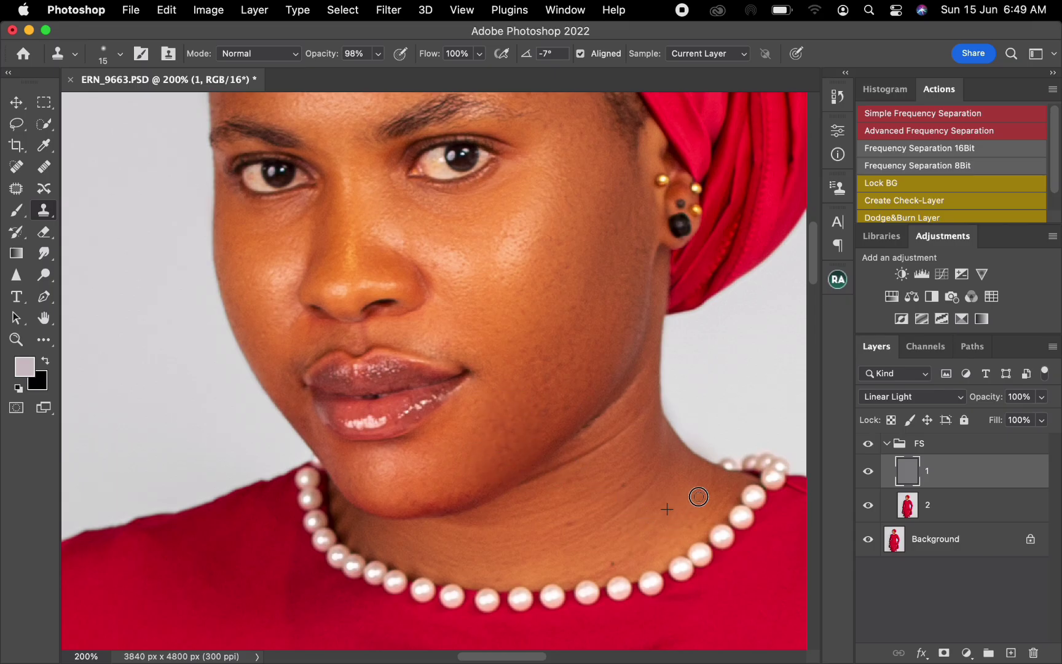
{"action": "left_click", "coordinate": [615, 562]}
{"action": "left_click", "coordinate": [617, 551], "text": "alt"}
{"action": "left_click", "coordinate": [599, 543]}
{"action": "left_click", "coordinate": [631, 518]}
{"action": "left_click_drag", "start_coordinate": [621, 480], "coordinate": [621, 491]}
- Clone out the neck creases and clean up the texture along the underside of the jawline
{"action": "left_click", "coordinate": [561, 518], "text": "alt"}
{"action": "left_click", "coordinate": [624, 479], "text": "alt"}
{"action": "left_click_drag", "start_coordinate": [639, 495], "coordinate": [593, 530]}
{"action": "left_click", "coordinate": [602, 468], "text": "alt"}
{"action": "left_click_drag", "start_coordinate": [623, 430], "coordinate": [530, 484]}
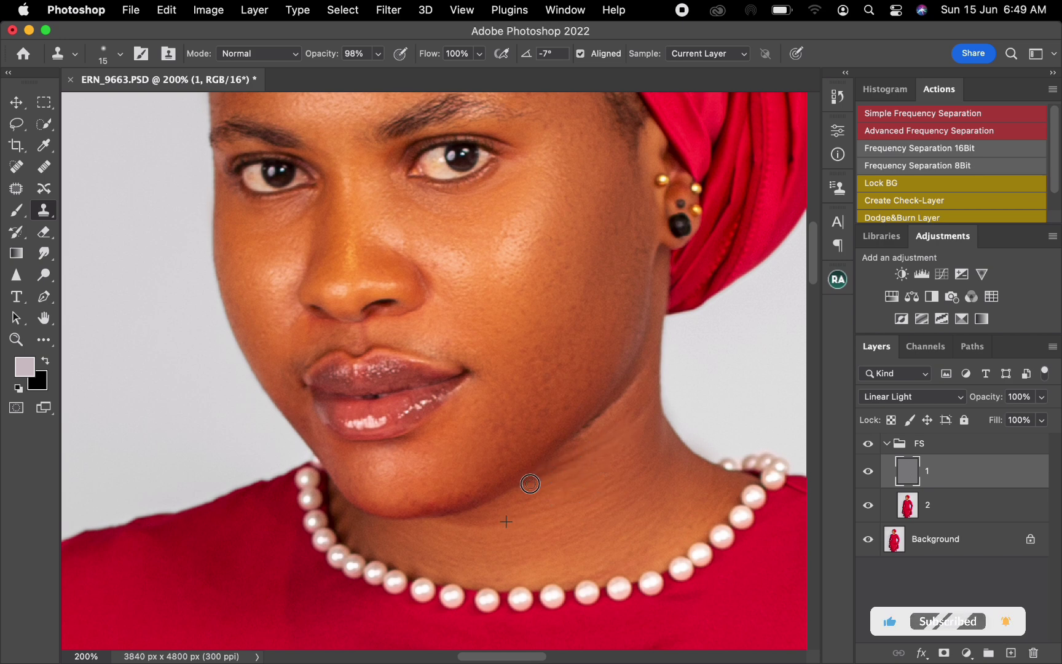
{"action": "left_click", "coordinate": [602, 463], "text": "alt"}
{"action": "left_click_drag", "start_coordinate": [596, 424], "coordinate": [581, 440]}
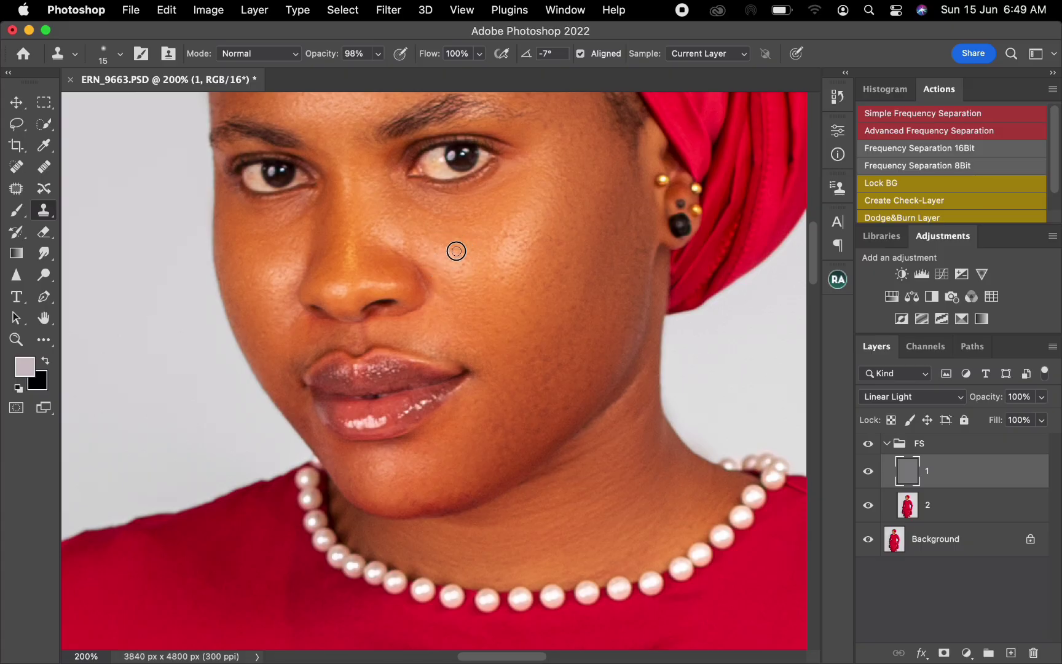
- Clone smoother texture across the upper cheek toward the ear
{"action": "left_click", "coordinate": [518, 259], "text": "alt"}
{"action": "mouse_move", "coordinate": [514, 238]}
{"action": "left_mouse_down"}
{"action": "mouse_move", "coordinate": [524, 230]}
{"action": "mouse_move", "coordinate": [557, 244]}
{"action": "mouse_move", "coordinate": [632, 219]}
{"action": "mouse_move", "coordinate": [641, 253]}
{"action": "left_mouse_up"}
{"action": "left_click", "coordinate": [583, 260], "text": "alt"}
{"action": "right_click", "coordinate": [411, 305]}
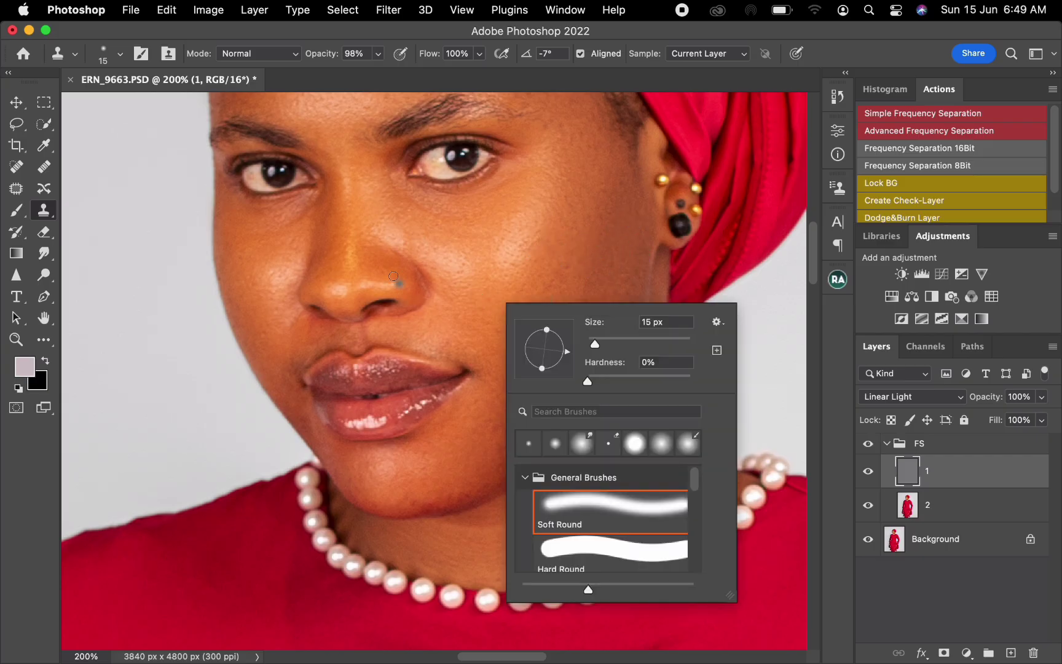
{"action": "left_click", "coordinate": [454, 246]}
- Clone clean texture over the forehead edge below the headwrap, on the side away from the earring
{"action": "left_click_drag", "start_coordinate": [447, 228], "coordinate": [474, 379]}
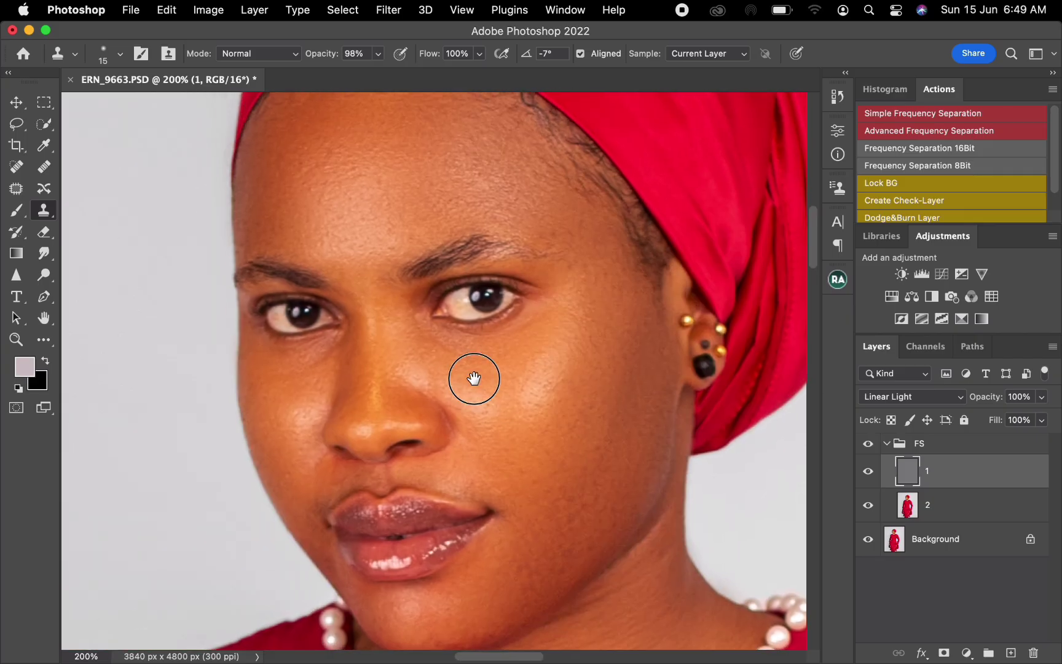
{"action": "left_click_drag", "start_coordinate": [467, 280], "coordinate": [481, 346]}
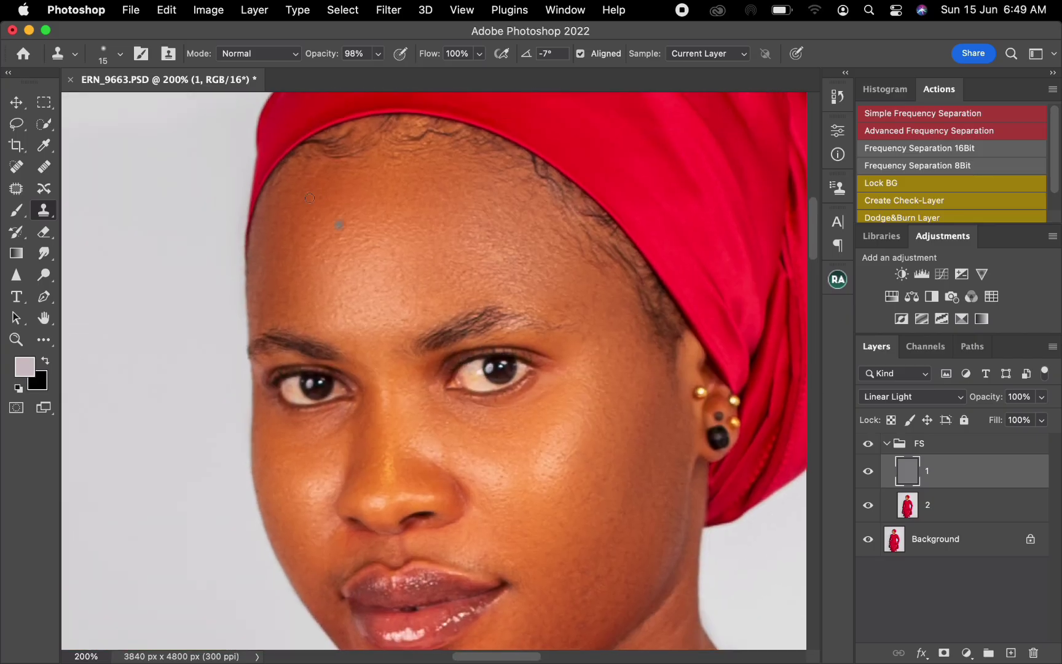
{"action": "left_click", "coordinate": [287, 185], "text": "alt"}
{"action": "left_click", "coordinate": [275, 166]}
{"action": "left_click", "coordinate": [266, 193], "text": "alt"}
{"action": "left_click_drag", "start_coordinate": [274, 182], "coordinate": [273, 203]}
- Compare the portrait before and after retouching by hiding and showing the FS group at 100%
{"action": "left_click_drag", "start_coordinate": [449, 399], "coordinate": [390, 207]}
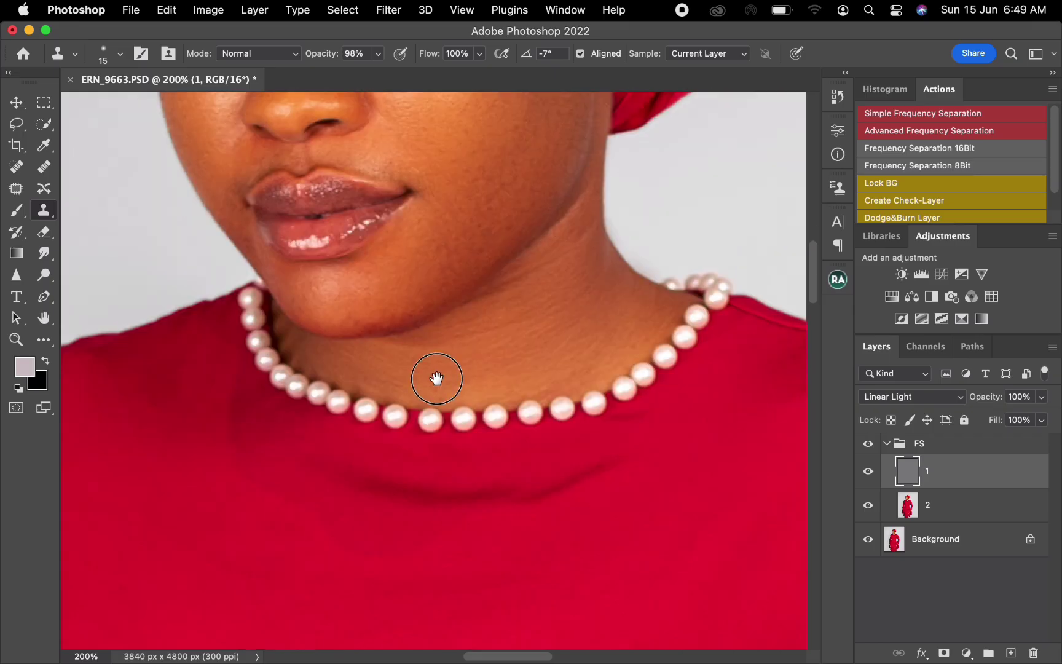
{"action": "left_click_drag", "start_coordinate": [437, 374], "coordinate": [456, 474]}
{"action": "left_click_drag", "start_coordinate": [448, 315], "coordinate": [450, 440]}
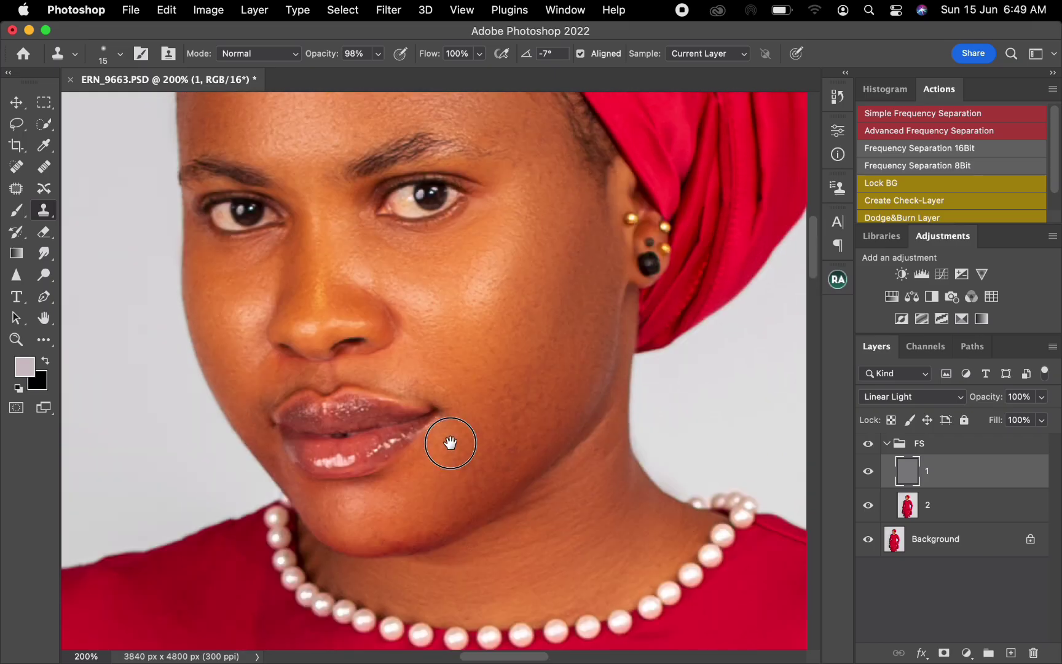
{"action": "key", "text": "super+minus"}
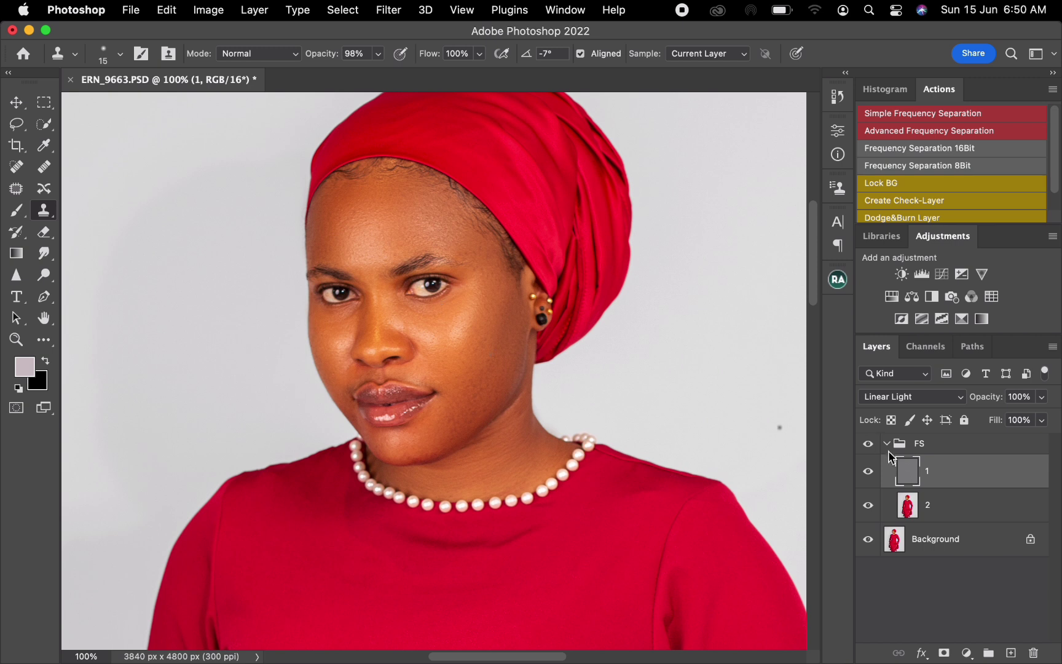
{"action": "left_click", "coordinate": [869, 452]}
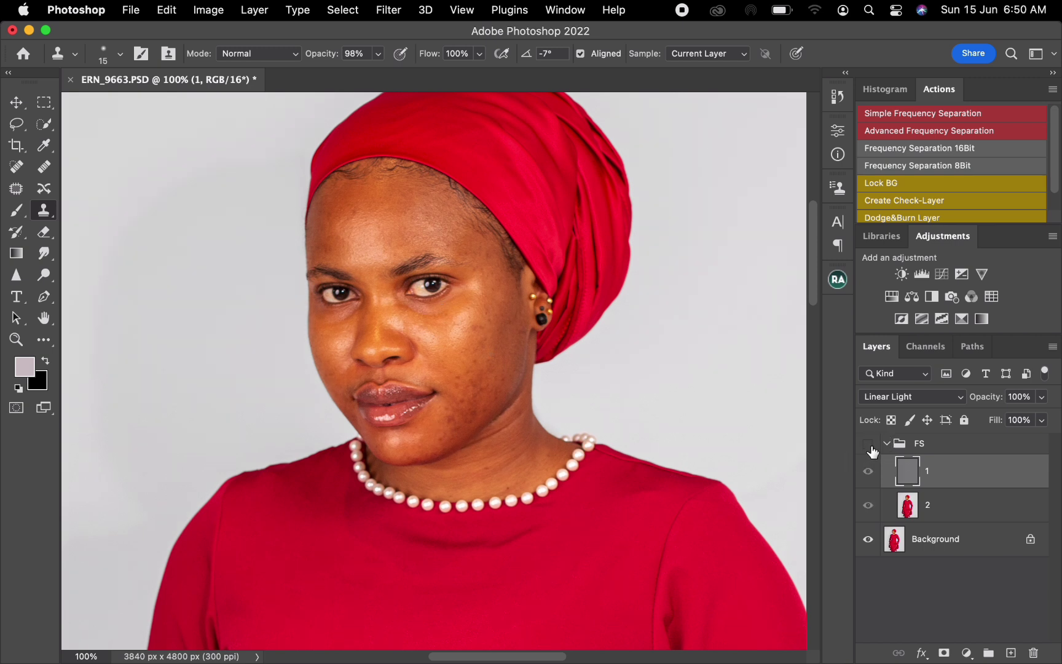
{"action": "left_click", "coordinate": [868, 450]}
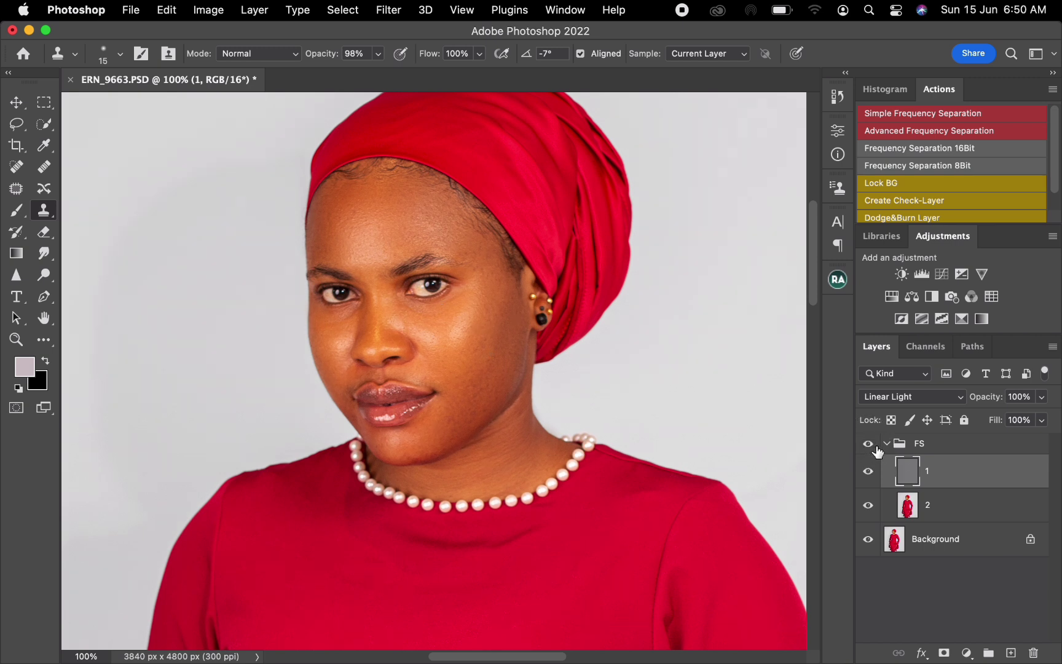
- Return to layer 2 and refine the tones on the forehead and under the eye with the Mixer Brush
{"action": "left_click", "coordinate": [945, 512]}
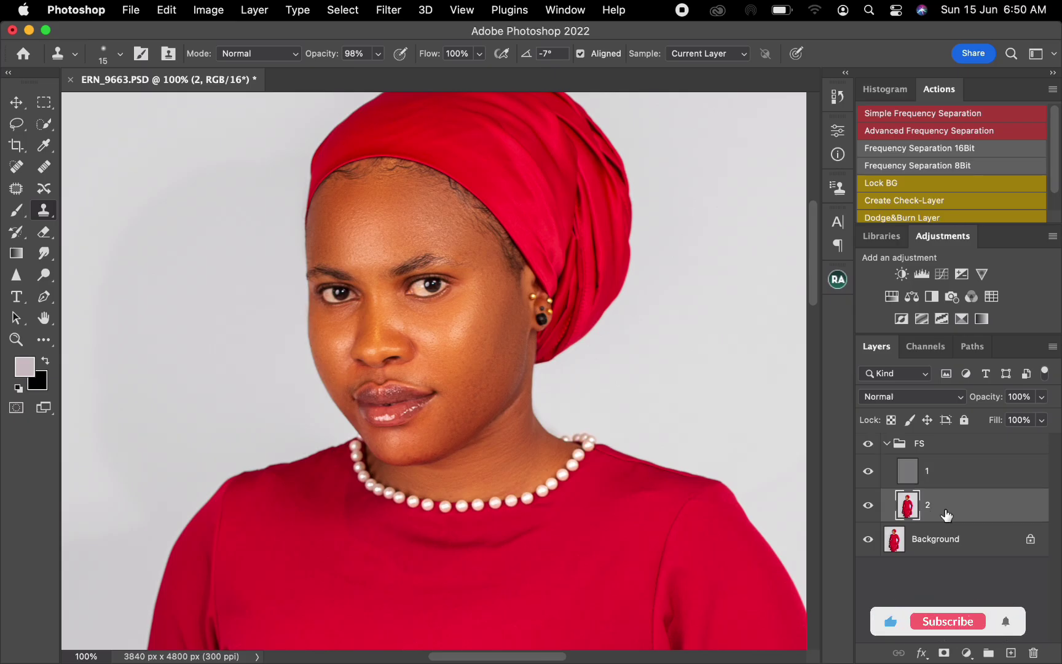
{"action": "left_click", "coordinate": [49, 342]}
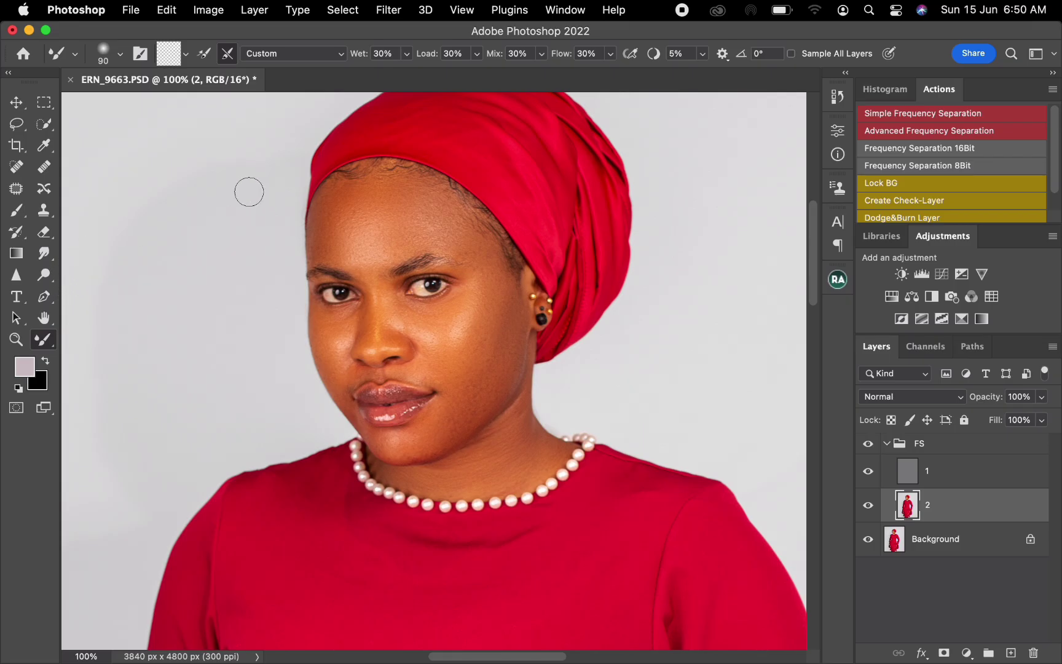
{"action": "left_click_drag", "start_coordinate": [335, 209], "coordinate": [335, 207]}
{"action": "key", "text": "bracketright"}
{"action": "key", "text": "bracketright"}
{"action": "mouse_move", "coordinate": [347, 318]}
{"action": "left_mouse_down"}
{"action": "mouse_move", "coordinate": [324, 329]}
{"action": "mouse_move", "coordinate": [370, 313]}
{"action": "left_mouse_up"}
- Blend the tones on the jaw, neck and cheek on the earring side with a larger Mixer Brush
{"action": "key", "text": "bracketright"}
{"action": "key", "text": "bracketright"}
{"action": "mouse_move", "coordinate": [520, 420]}
{"action": "left_mouse_down"}
{"action": "mouse_move", "coordinate": [499, 448]}
{"action": "mouse_move", "coordinate": [456, 470]}
{"action": "mouse_move", "coordinate": [548, 448]}
{"action": "mouse_move", "coordinate": [509, 480]}
{"action": "mouse_move", "coordinate": [522, 475]}
{"action": "mouse_move", "coordinate": [441, 476]}
{"action": "left_mouse_up"}
{"action": "key", "text": "bracketright"}
{"action": "key", "text": "bracketright"}
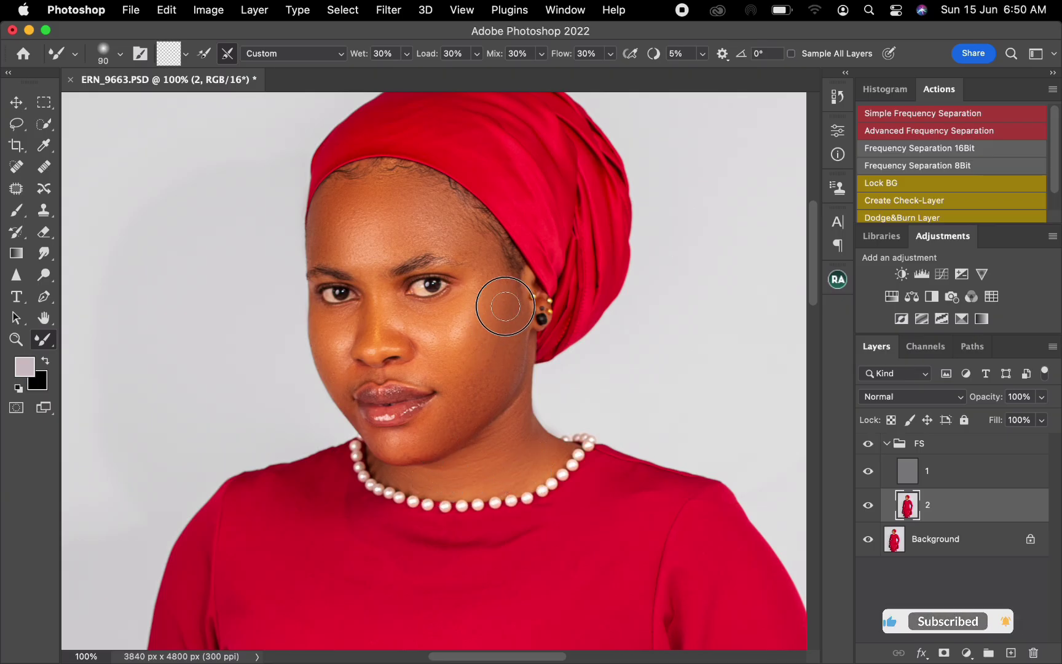
{"action": "key", "text": "bracketright"}
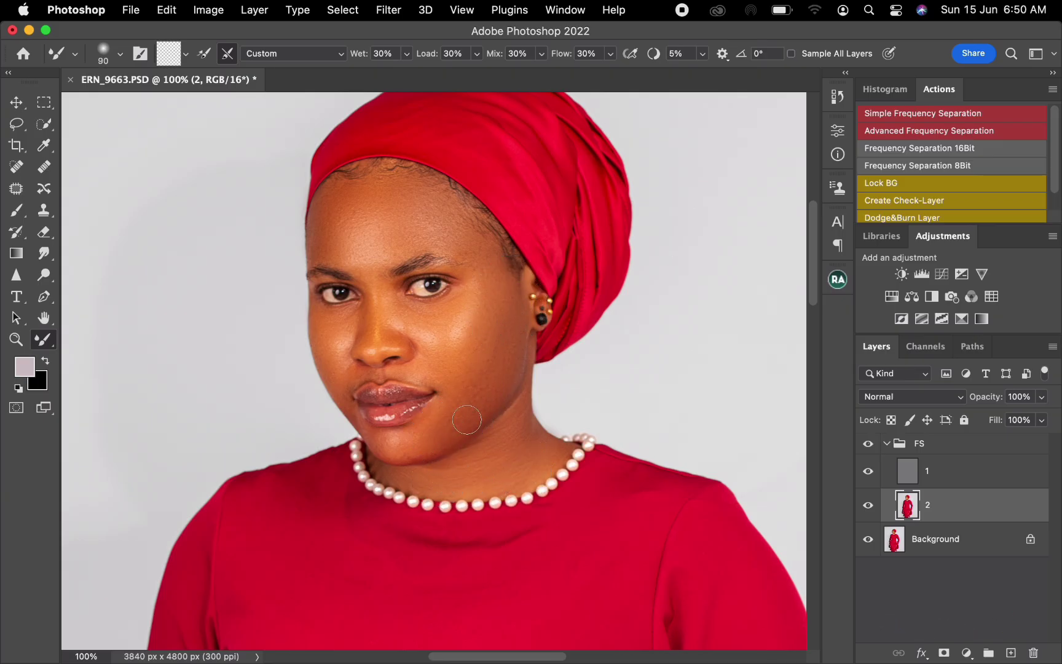
- Compare the retouch with the original, and clone clean texture on layer 1 over the earring-side lower cheek and under the eye
{"action": "left_click", "coordinate": [869, 445]}
{"action": "left_click", "coordinate": [868, 445]}
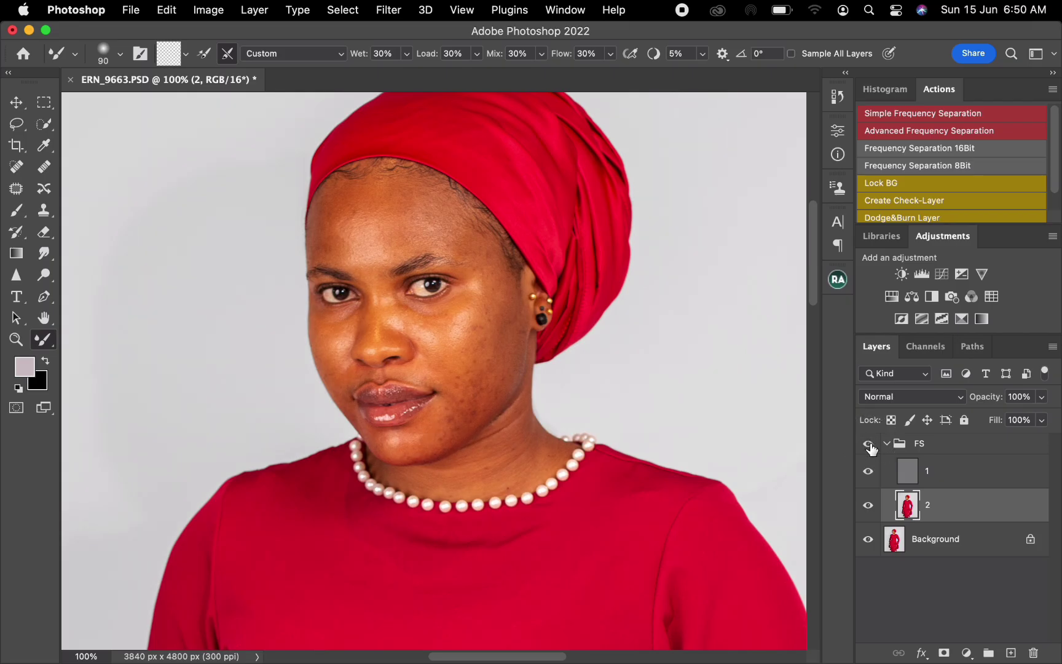
{"action": "left_click", "coordinate": [935, 480]}
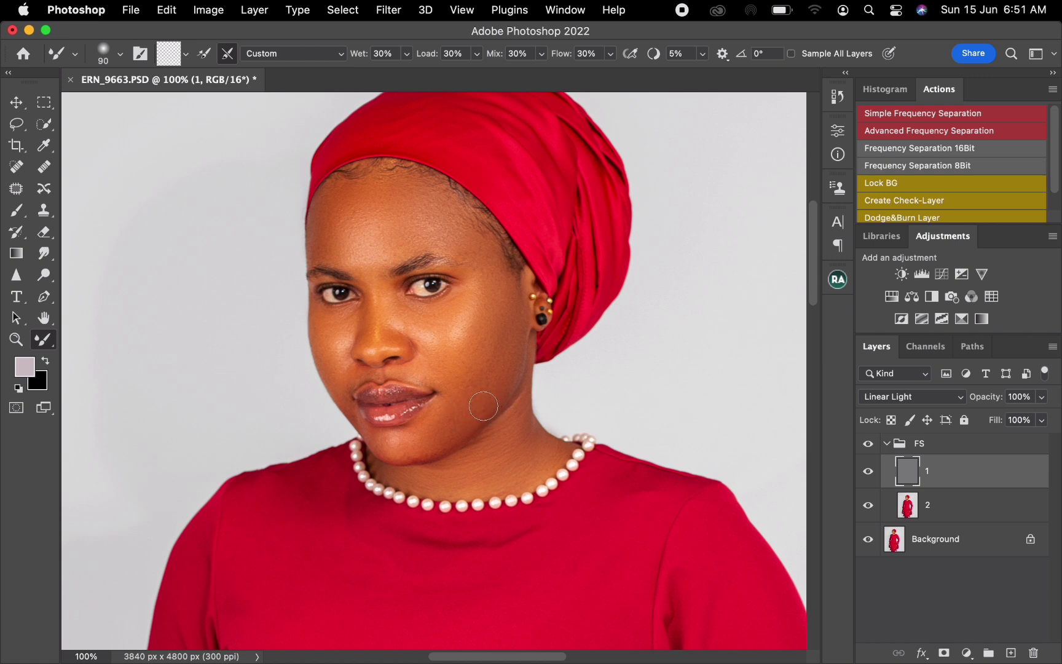
{"action": "left_click", "coordinate": [44, 210]}
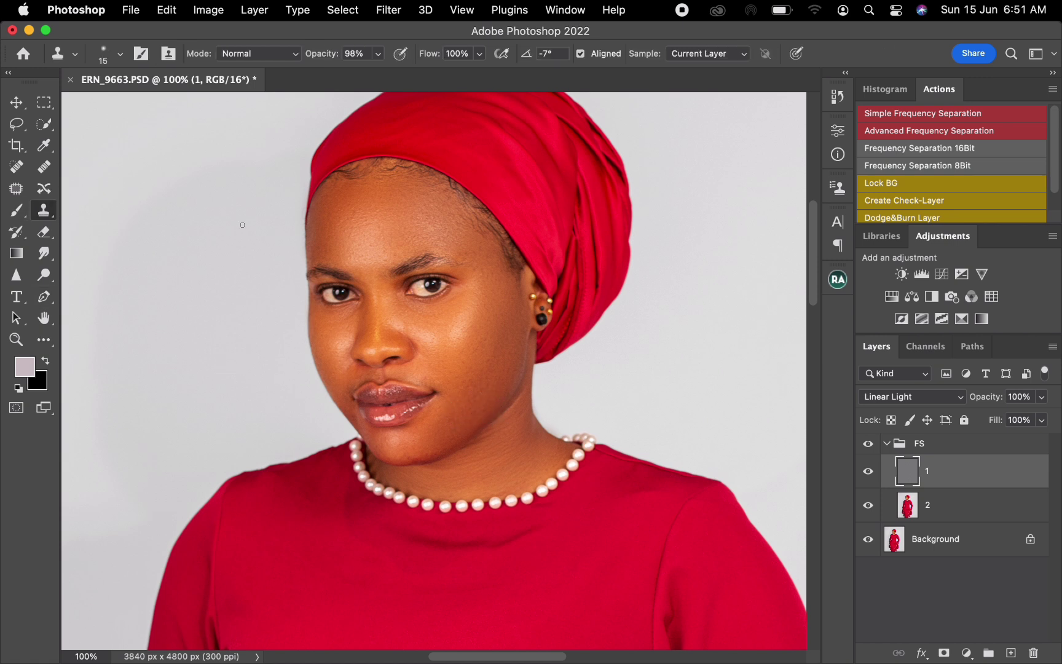
{"action": "left_click", "coordinate": [498, 382], "text": "alt"}
{"action": "left_click_drag", "start_coordinate": [484, 409], "coordinate": [448, 435]}
{"action": "left_click", "coordinate": [404, 316], "text": "alt"}
{"action": "left_click_drag", "start_coordinate": [406, 304], "coordinate": [416, 311]}
- Blend the earring-side cheek tones on layer 2 with the Mixer Brush at size 100 and compare the face with the original
{"action": "left_click", "coordinate": [947, 498]}
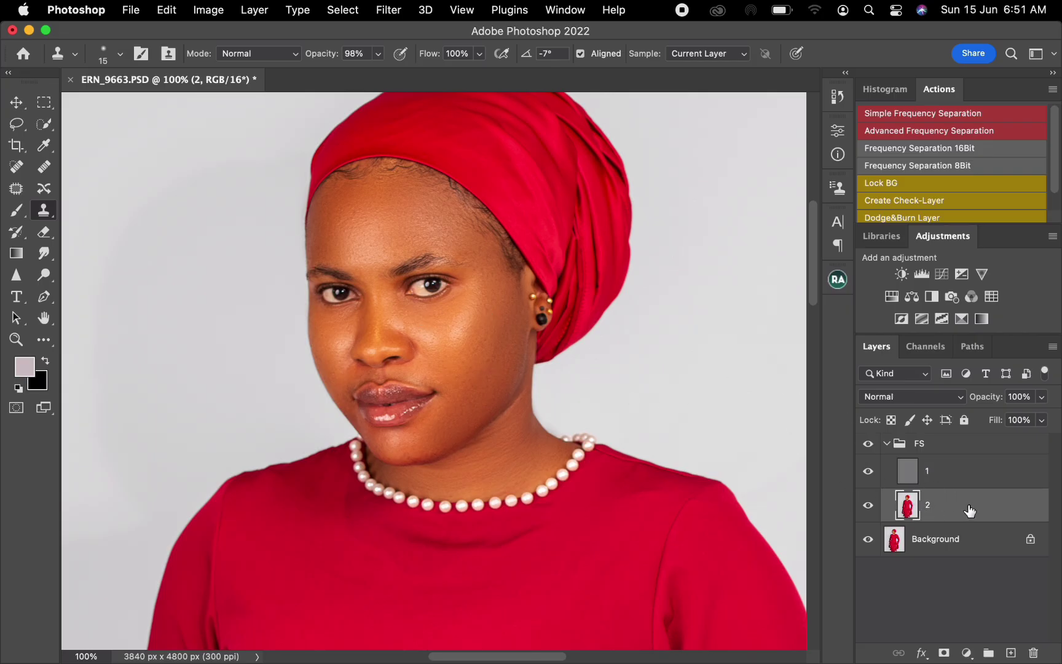
{"action": "left_click", "coordinate": [51, 341]}
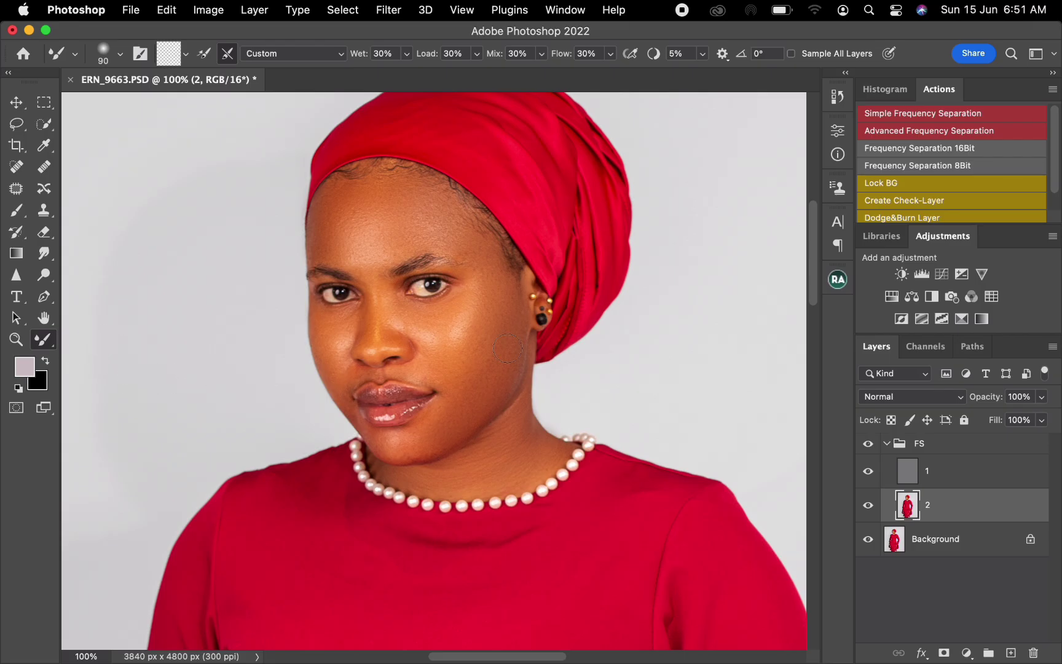
{"action": "key", "text": "bracketright"}
{"action": "left_click", "coordinate": [868, 444]}
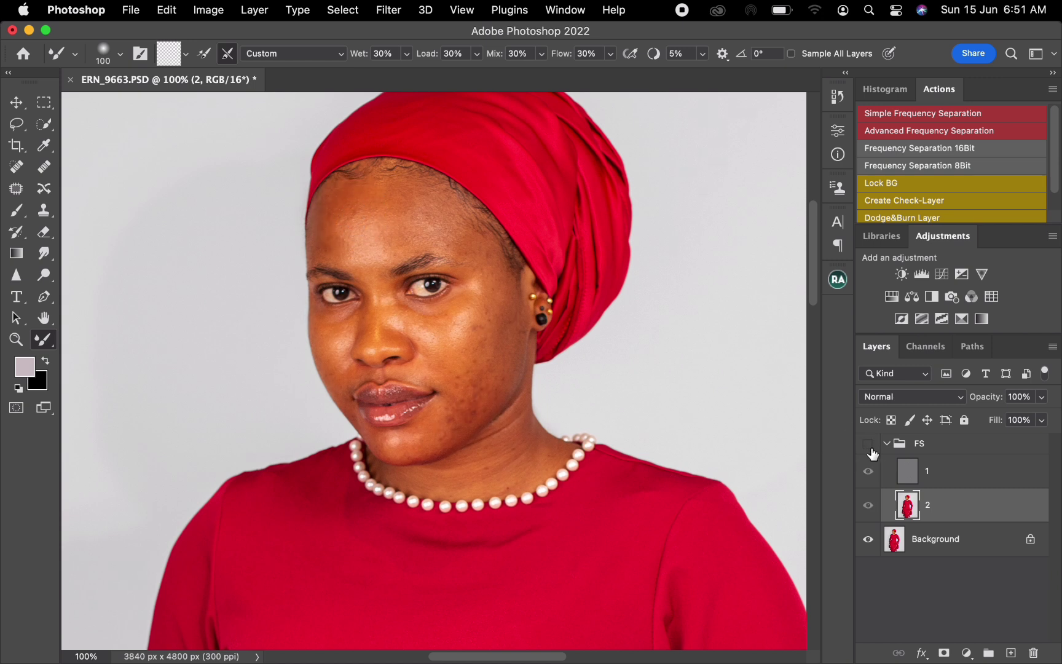
{"action": "left_click", "coordinate": [872, 450]}
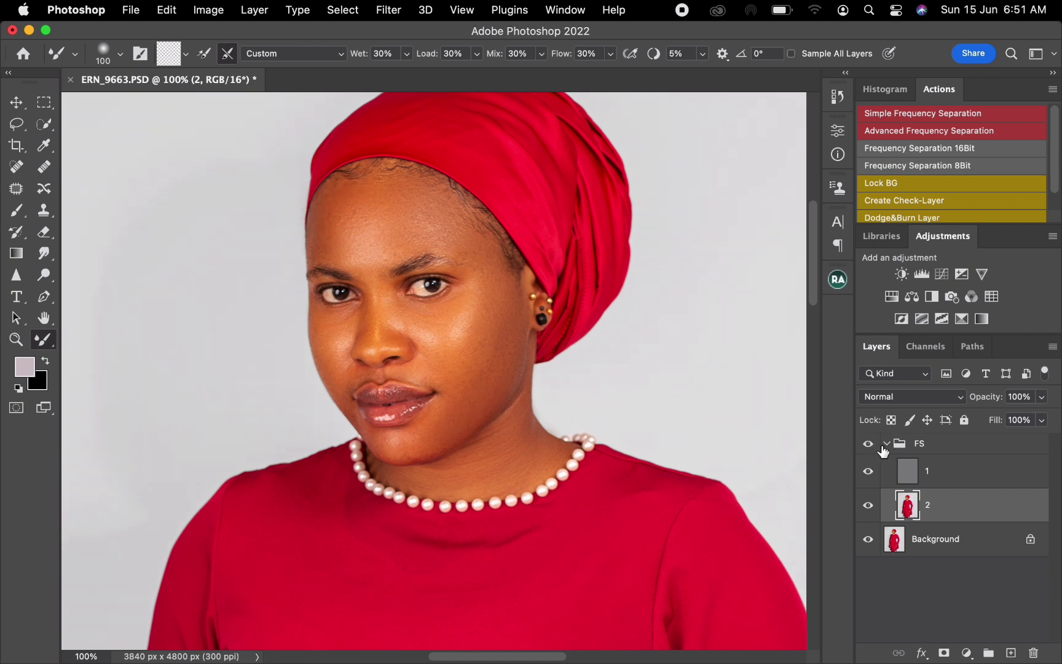
- Blend the skin tones on the ringed hand and its forearm on layer 2, using Mixer Brush sizes between 35 and 60
{"action": "left_click_drag", "start_coordinate": [521, 513], "coordinate": [512, 185]}
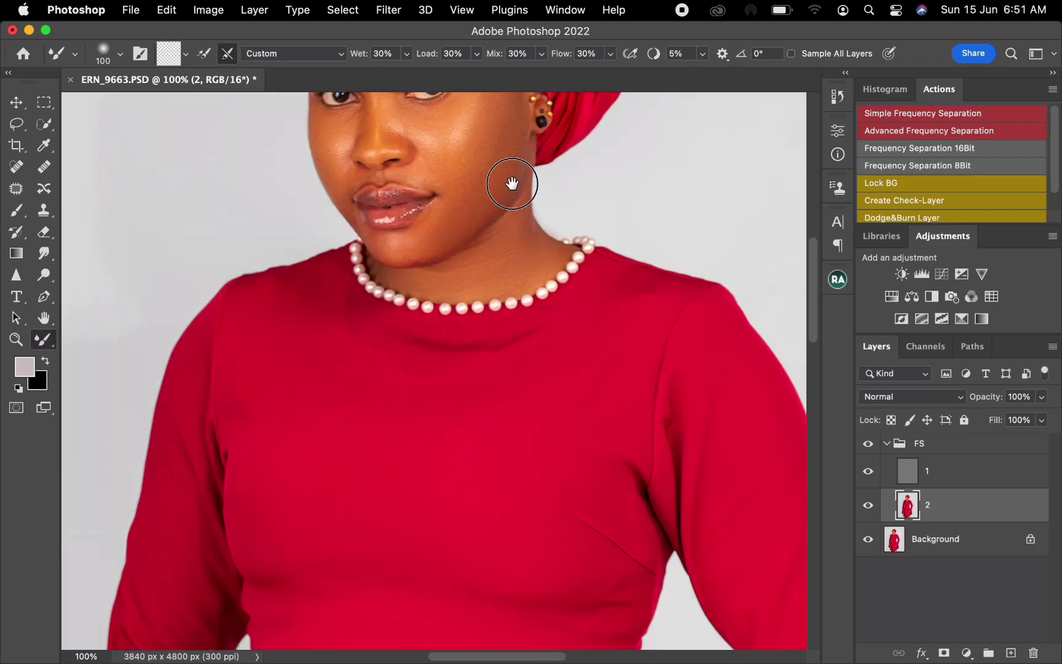
{"action": "left_click_drag", "start_coordinate": [554, 454], "coordinate": [427, 206]}
{"action": "left_click_drag", "start_coordinate": [556, 480], "coordinate": [502, 209]}
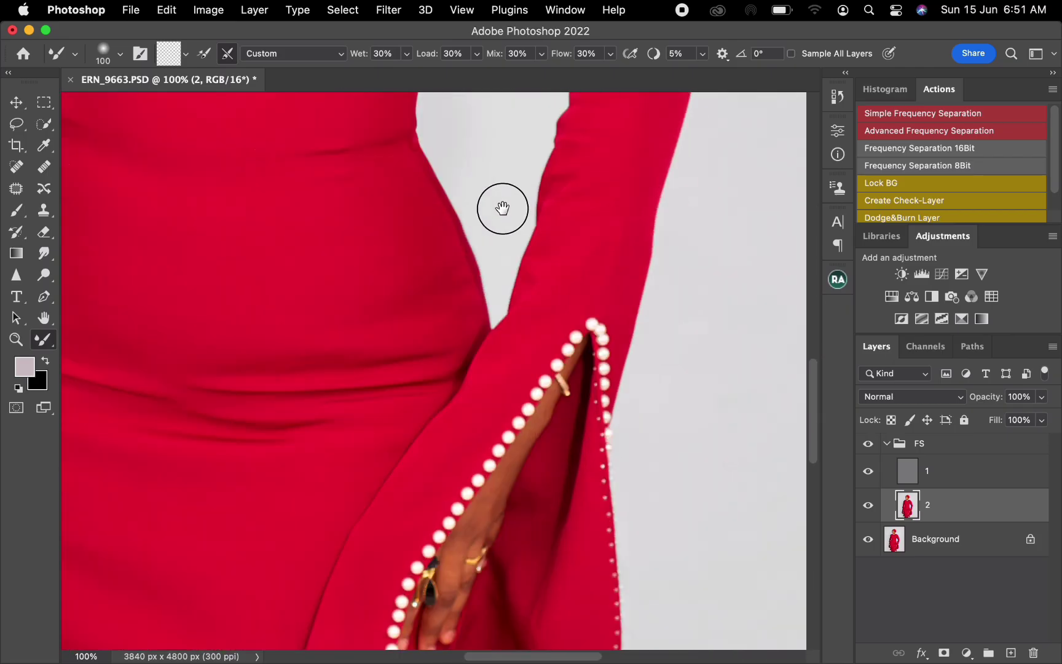
{"action": "left_click_drag", "start_coordinate": [536, 457], "coordinate": [590, 337]}
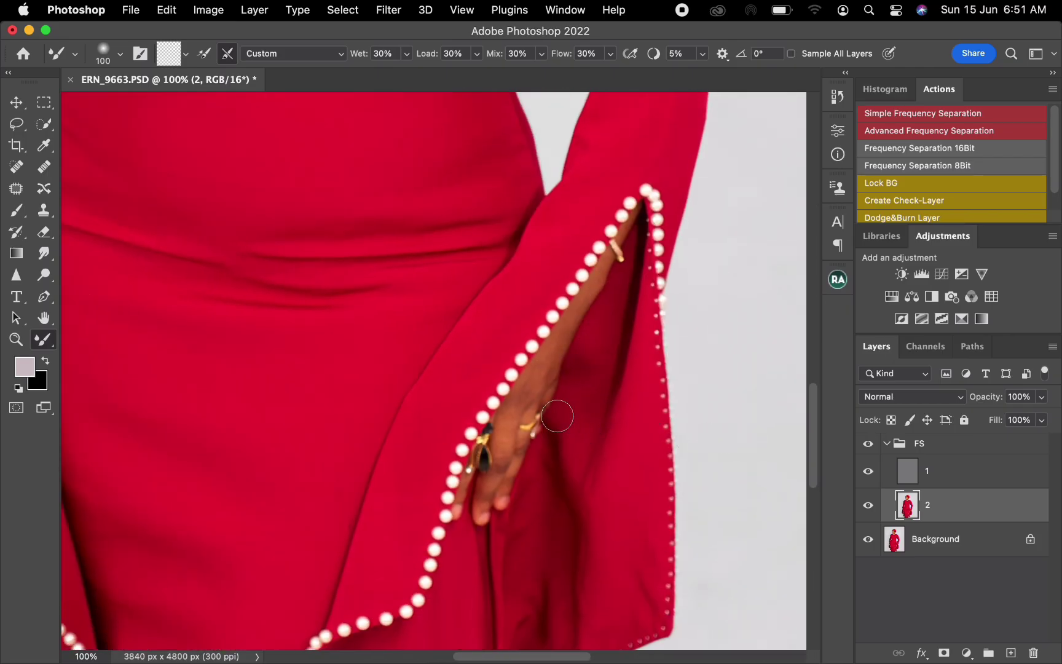
{"action": "key", "text": "bracketleft"}
{"action": "key", "text": "bracketleft"}
{"action": "key", "text": "bracketleft"}
{"action": "key", "text": "bracketleft"}
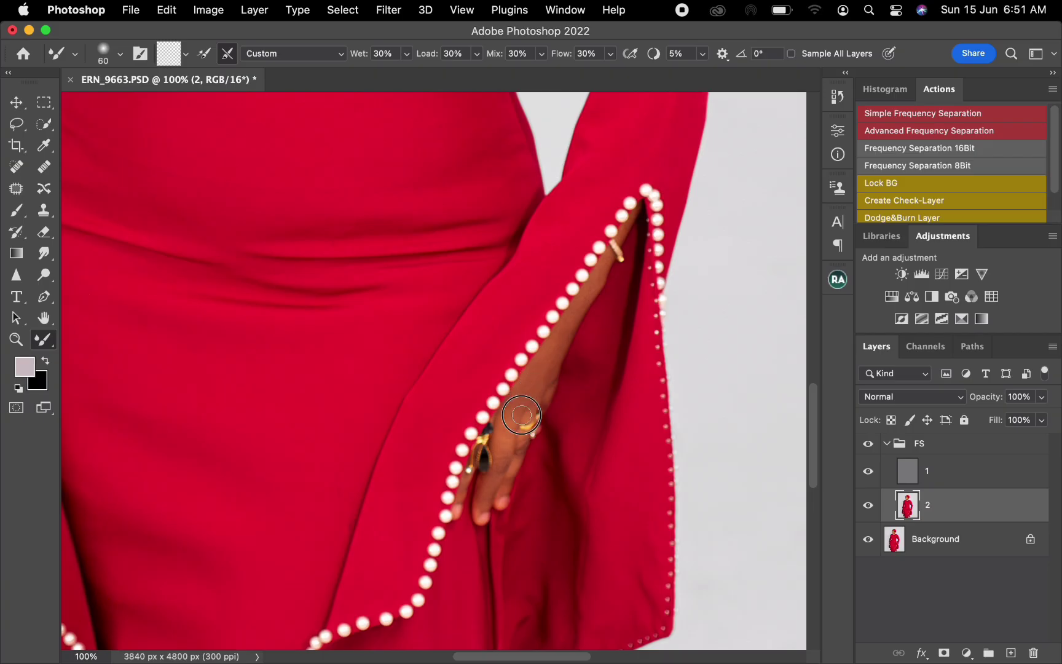
{"action": "key", "text": "bracketleft"}
{"action": "key", "text": "bracketleft"}
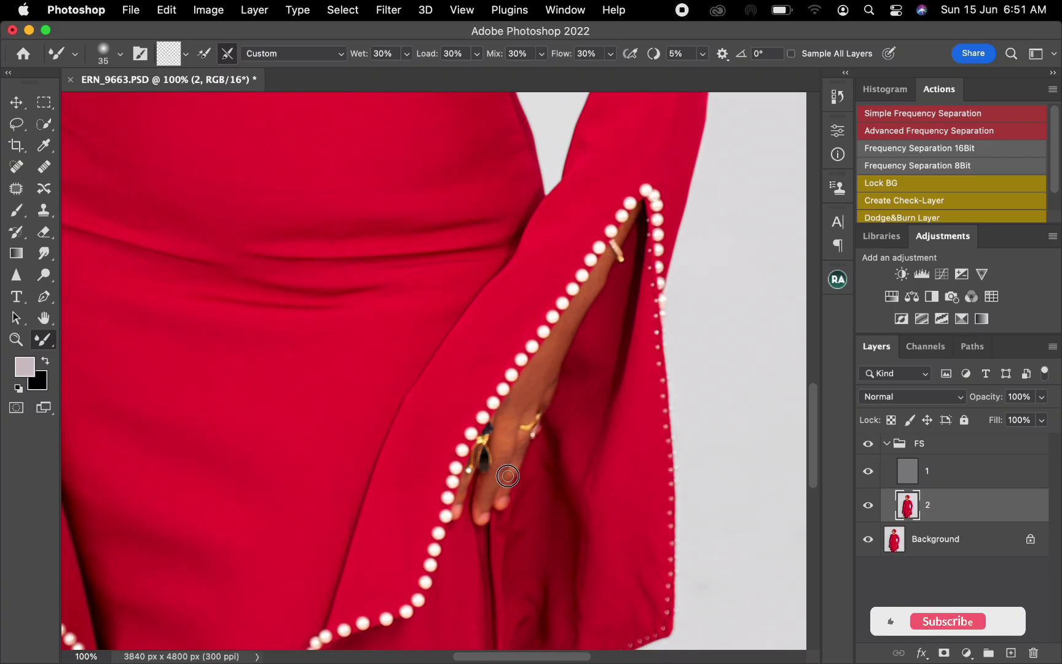
{"action": "key", "text": "bracketright"}
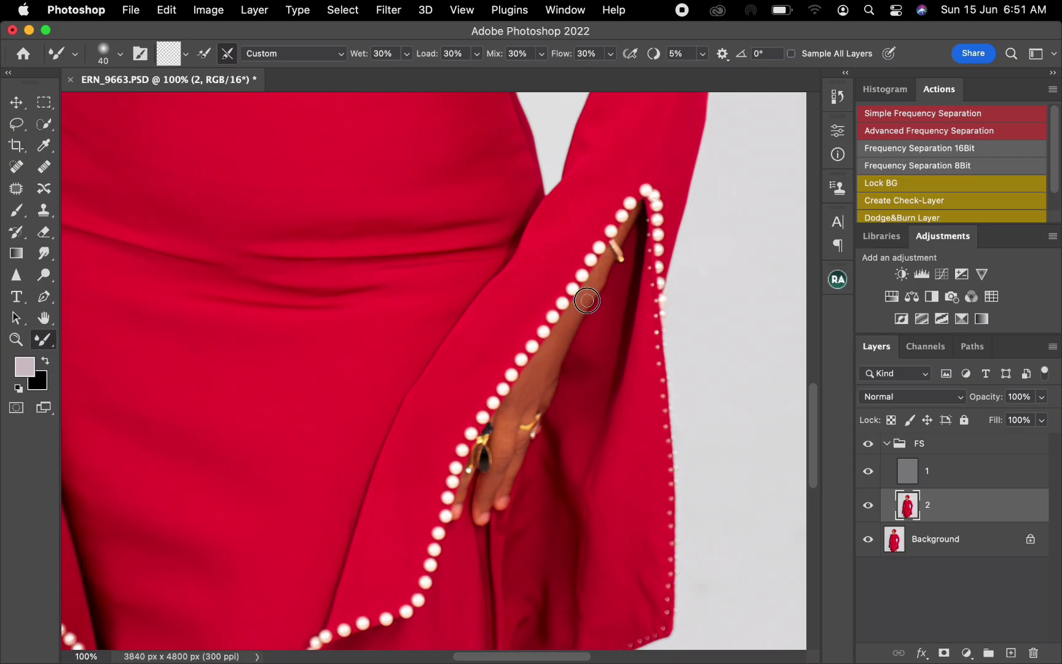
{"action": "key", "text": "bracketright"}
- Return to the face and hide the FS group to compare the retouched skin with the original
{"action": "left_click_drag", "start_coordinate": [480, 453], "coordinate": [652, 409]}
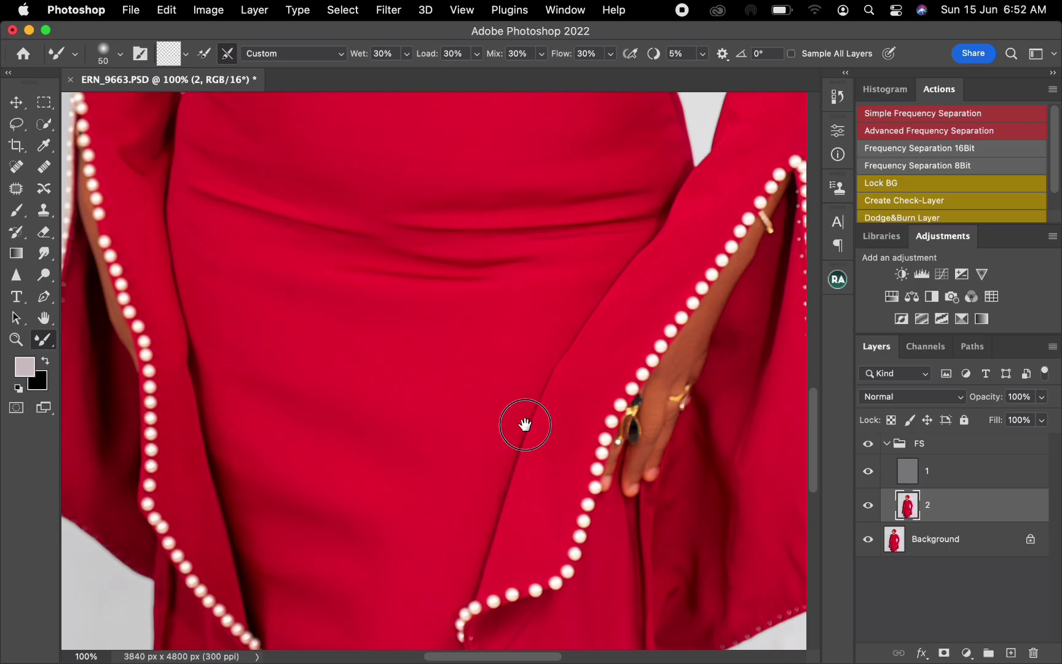
{"action": "scroll", "coordinate": [520, 448], "scroll_direction": "up", "scroll_amount": 15}
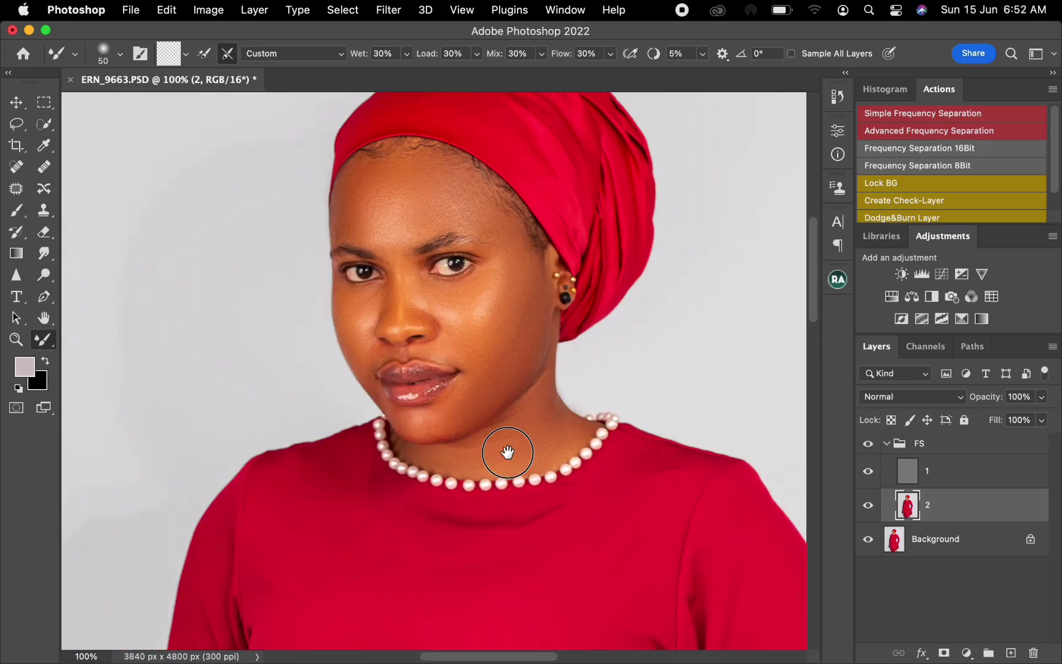
{"action": "left_click_drag", "start_coordinate": [508, 452], "coordinate": [485, 467]}
{"action": "left_click", "coordinate": [869, 447]}
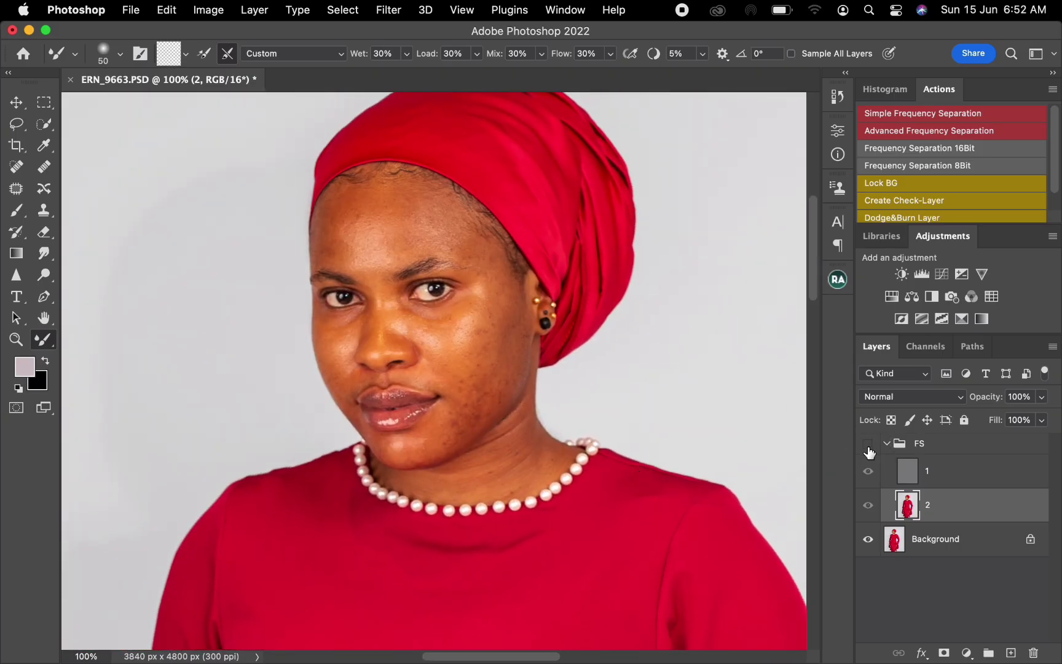